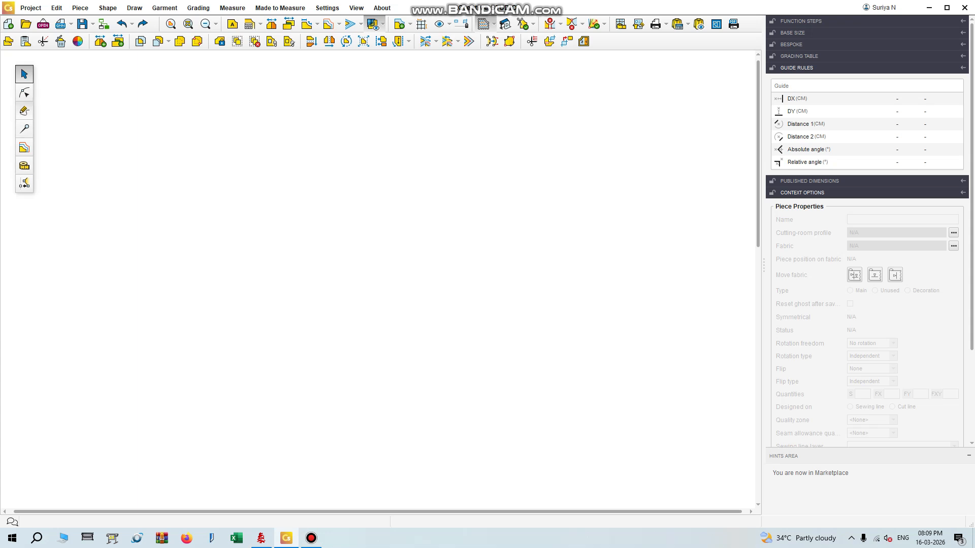
# - Draw a diagonal rectangle piece with a width of 53 cm and a height of 21 cm
pyautogui.click(24, 111)
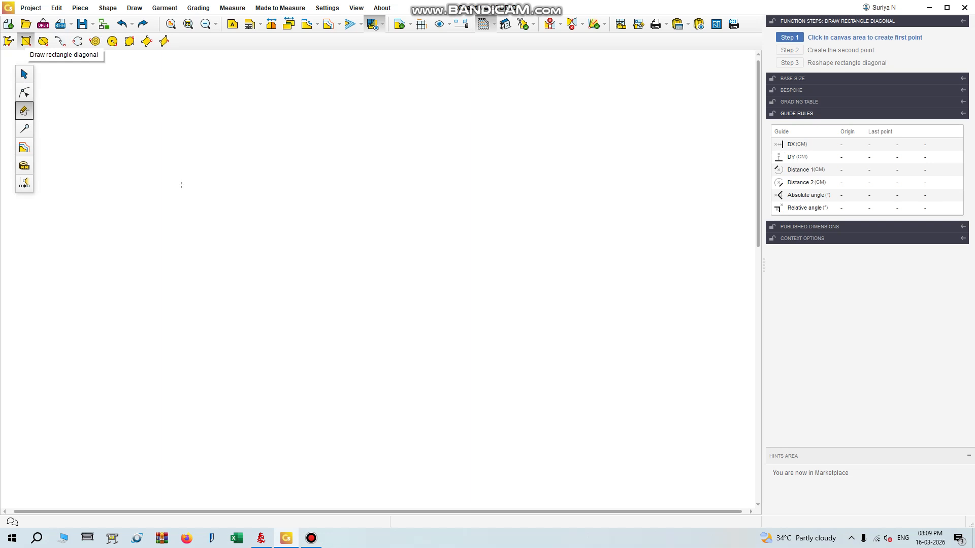
pyautogui.click(211, 140)
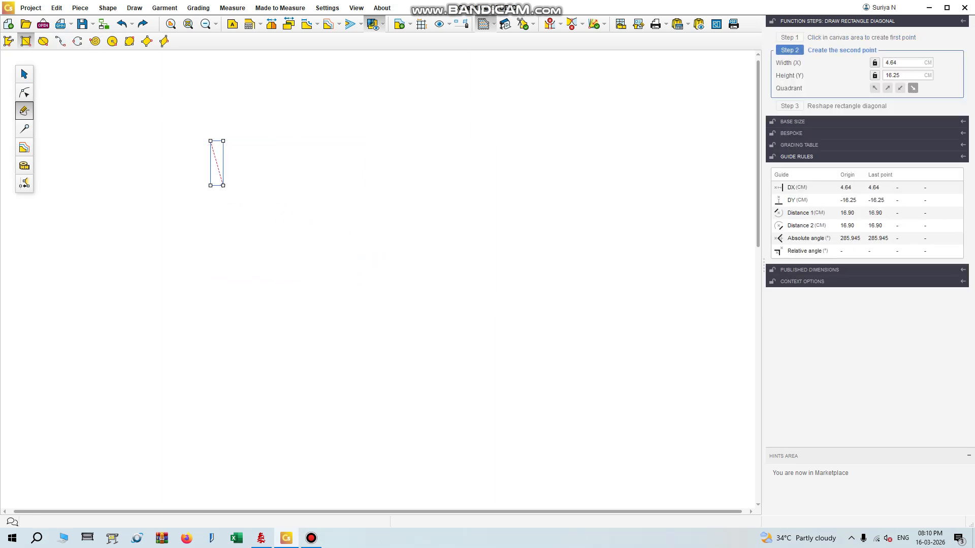
pyautogui.click(484, 259)
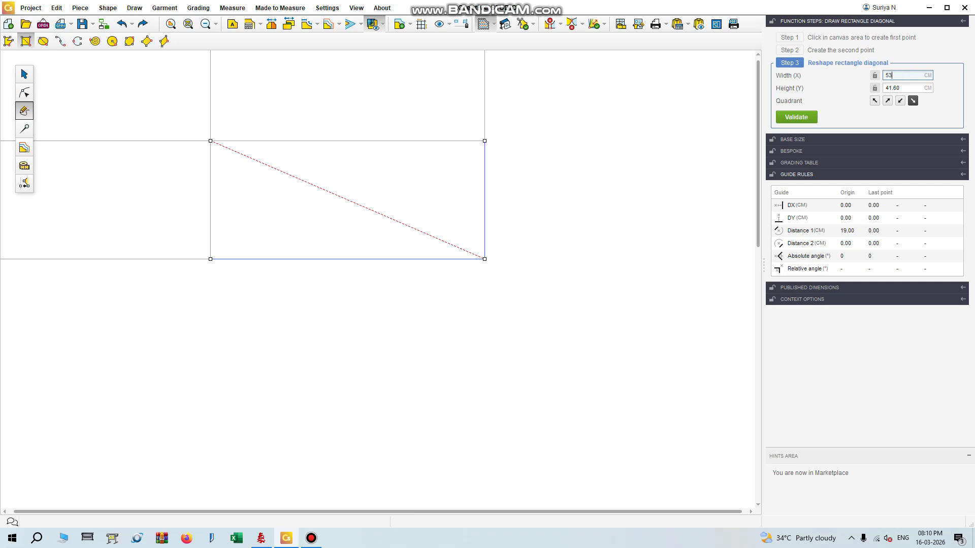
pyautogui.press('Tab')
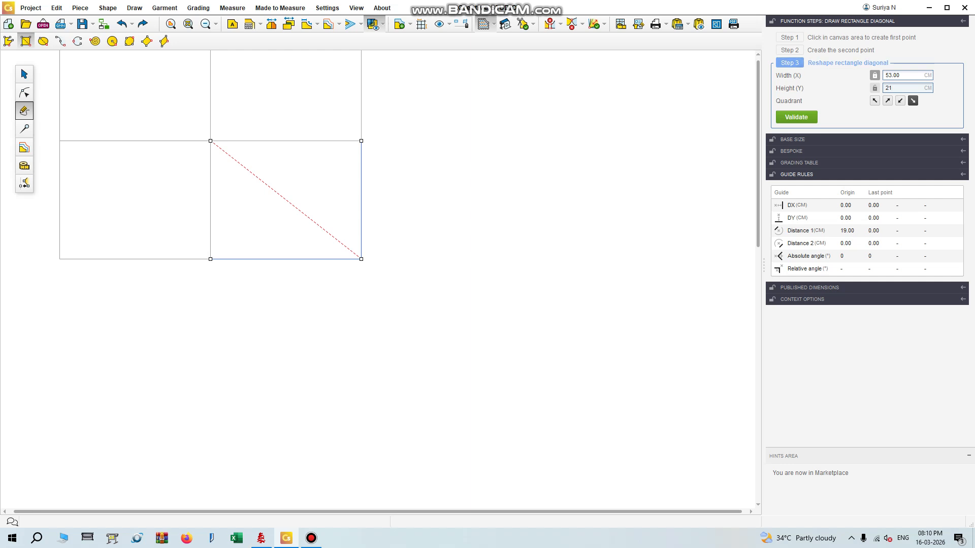
pyautogui.press('Return')
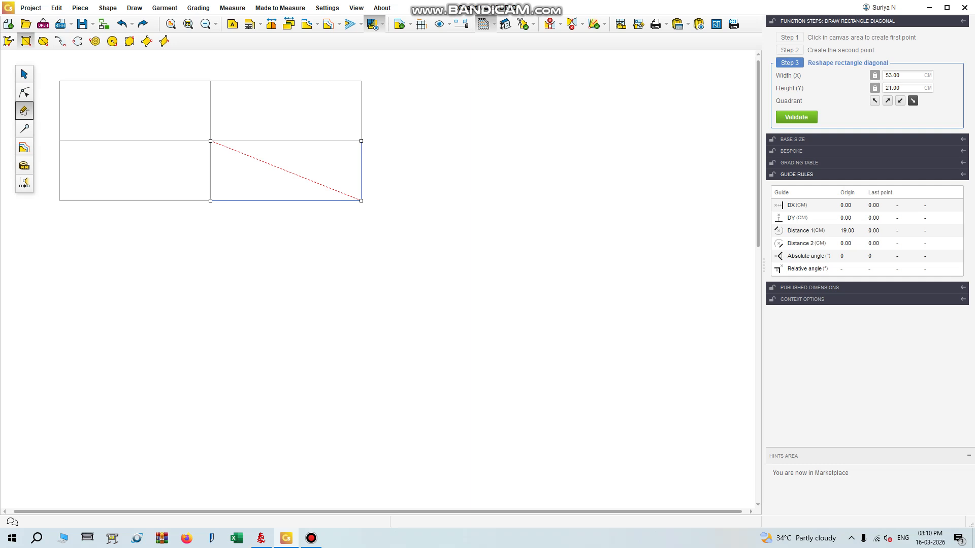
pyautogui.press('Return')
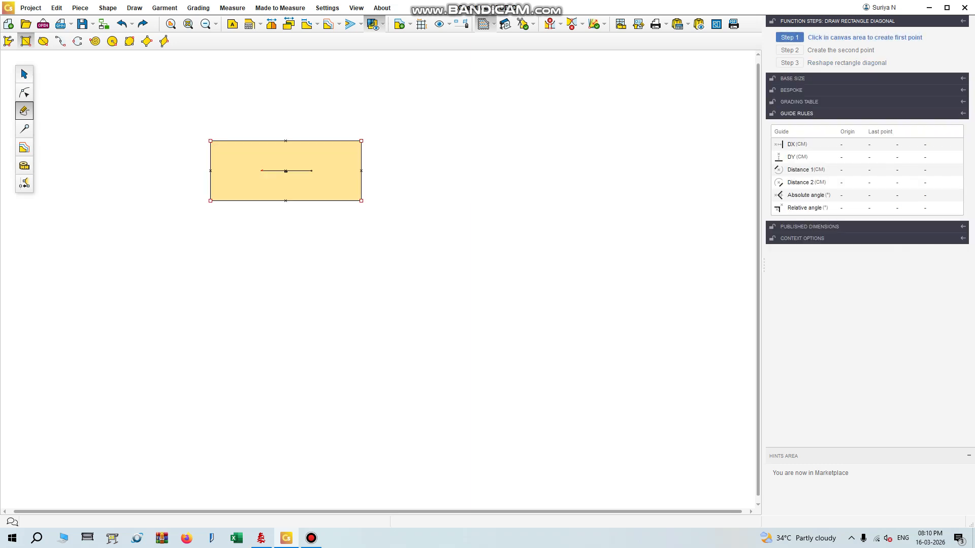
# - Reposition the rectangular piece and display the segment distances on it
pyautogui.click(24, 74)
pyautogui.moveTo(279, 183); pyautogui.dragTo(326, 215)
pyautogui.scroll(3, 312, 183)
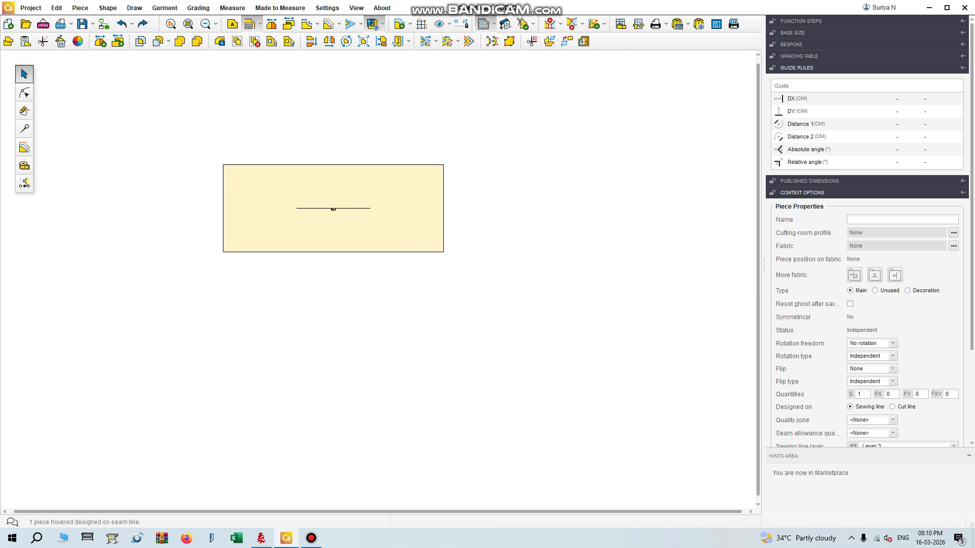
pyautogui.scroll(1, 326, 199)
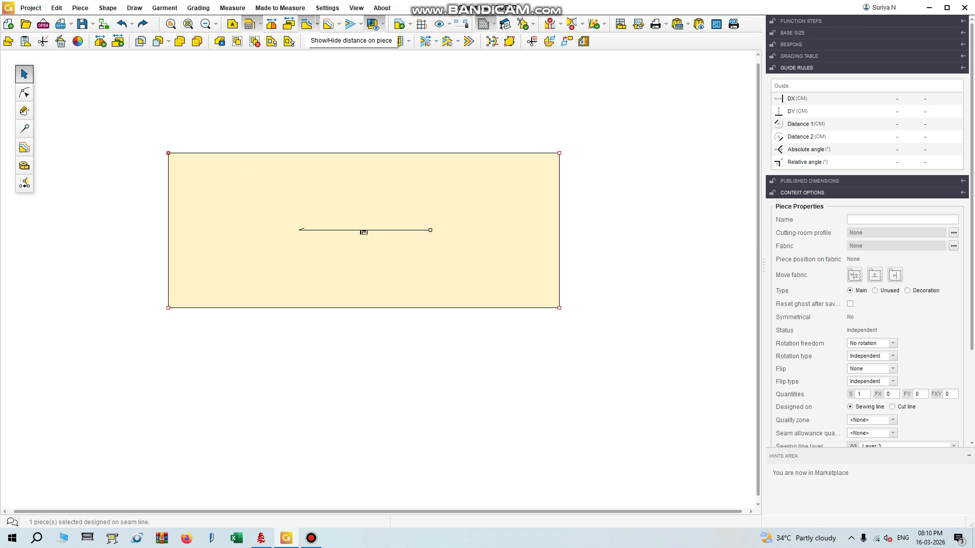
pyautogui.click(306, 24)
pyautogui.scroll(4, 351, 154)
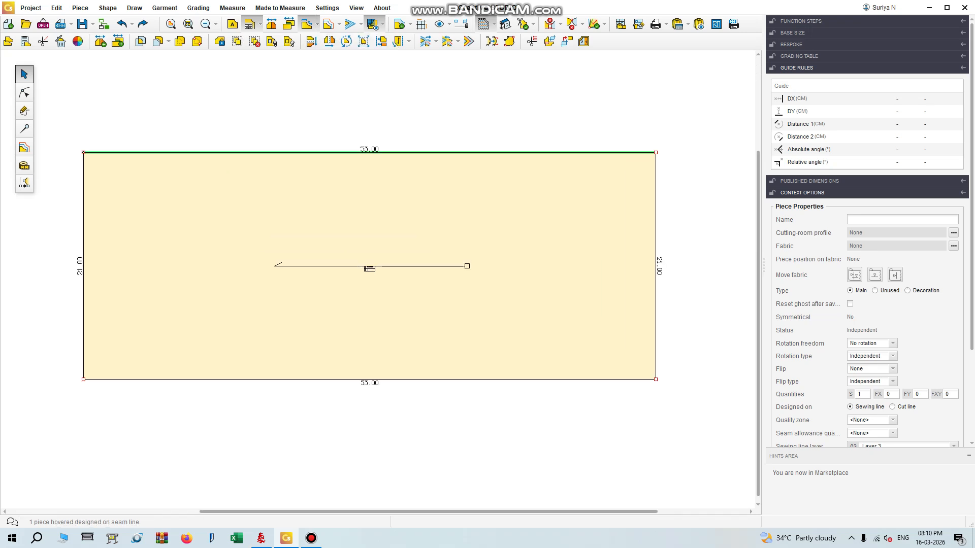
pyautogui.moveTo(355, 189); pyautogui.dragTo(429, 167)
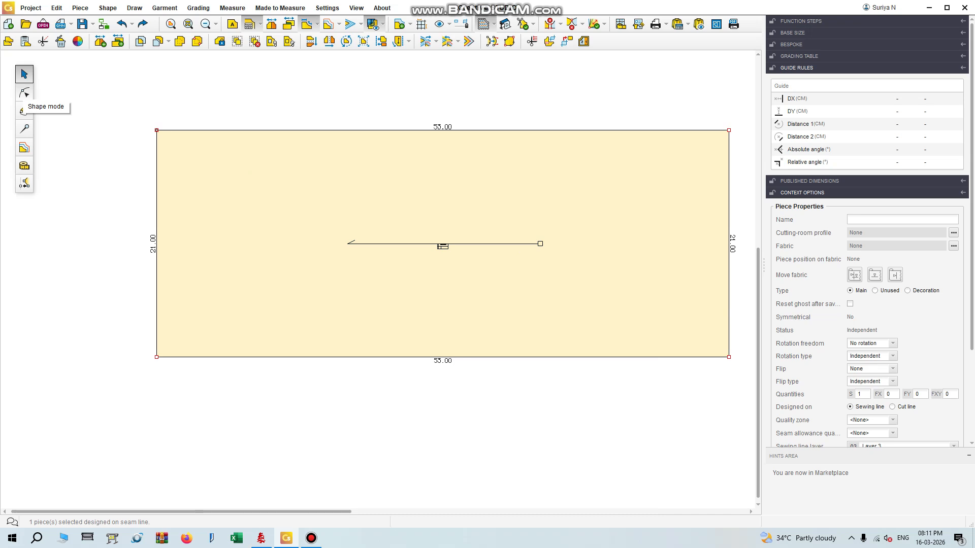
# - Set the rectangle's lower-left corner point as the origin
pyautogui.click(24, 93)
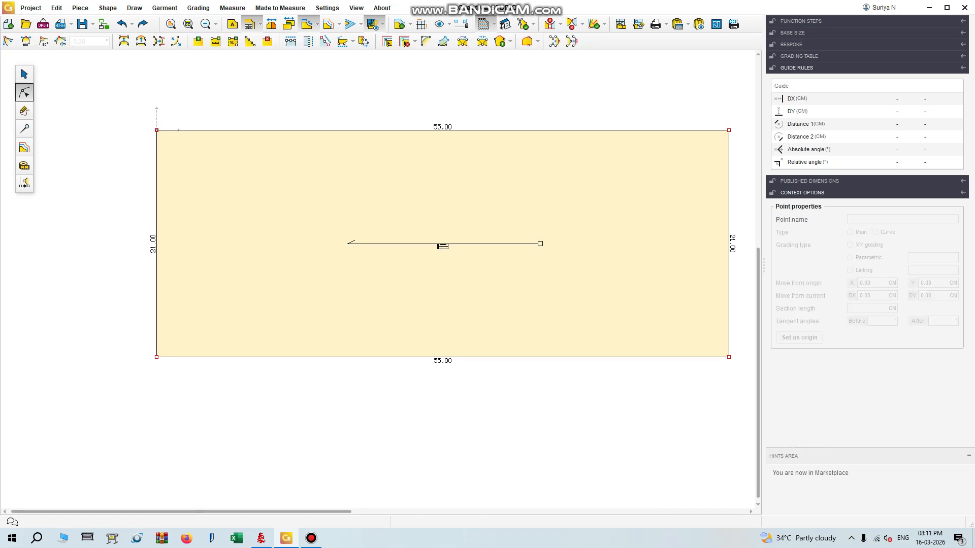
pyautogui.click(157, 357)
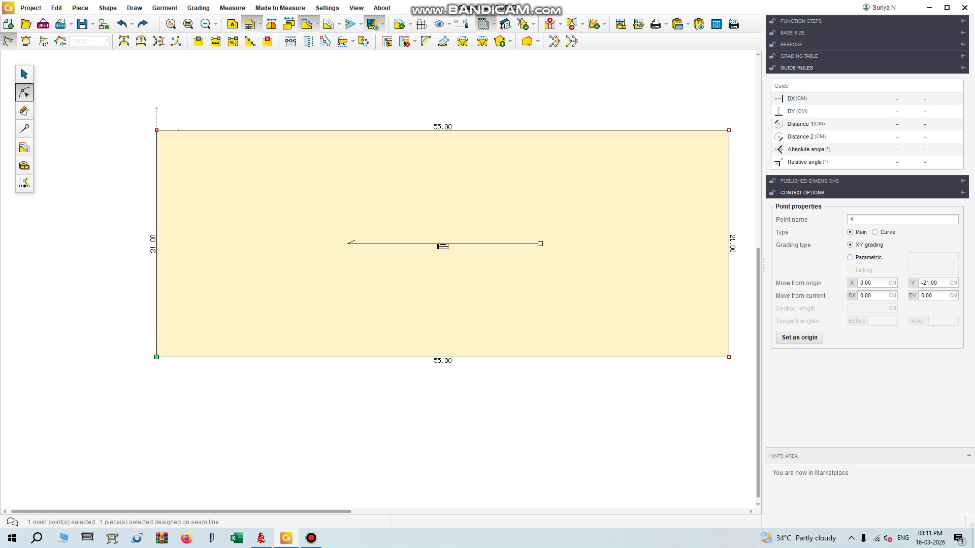
pyautogui.click(799, 338)
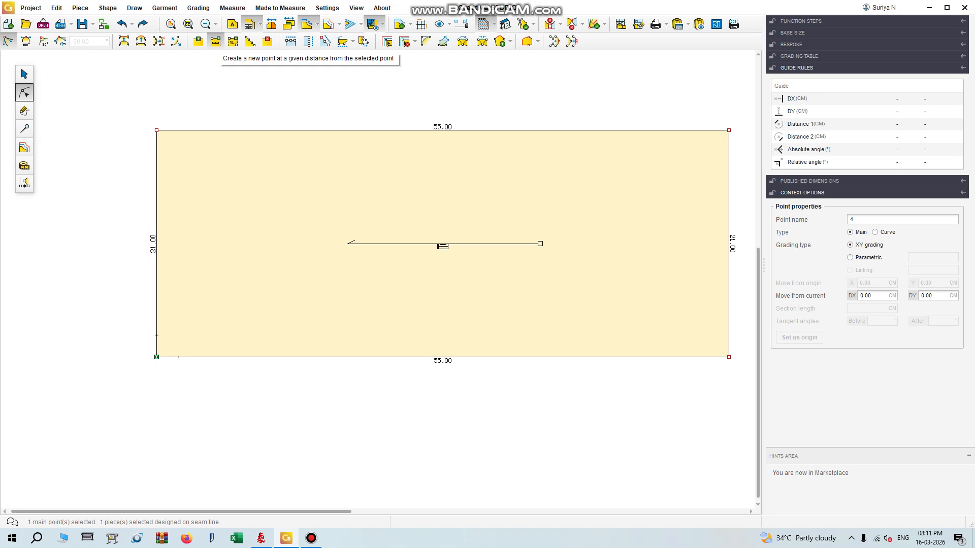
# - Create points from the origin corner at 9.5 and 17.5 cm along the left edge and 2 and 9.5 cm along the bottom edge
pyautogui.click(216, 42)
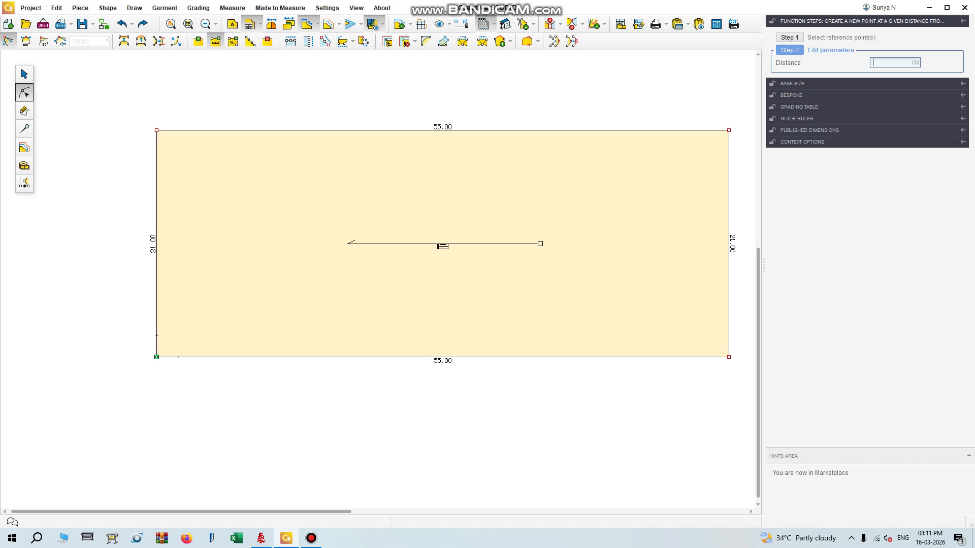
pyautogui.write('.5')
pyautogui.write('17.5')
pyautogui.write('2 -9.5')
pyautogui.press('Return')
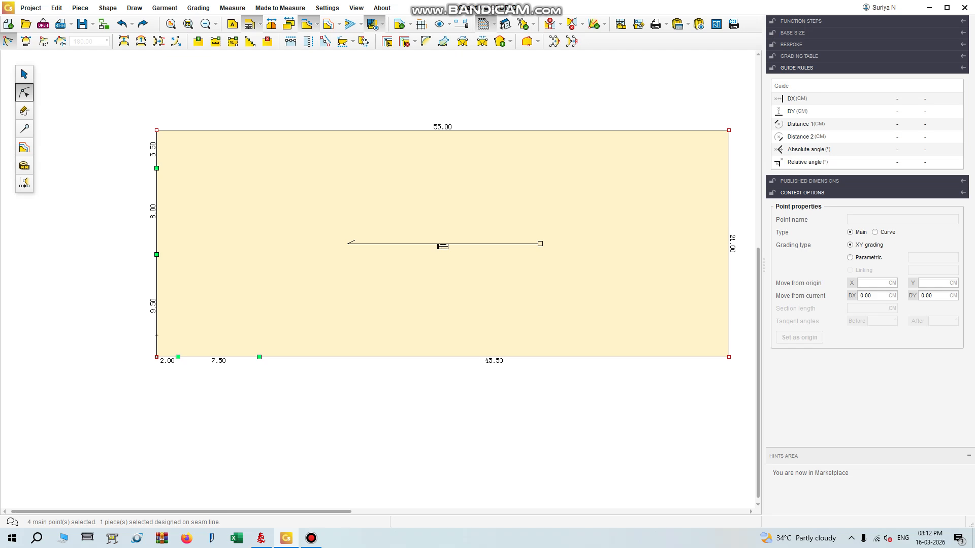
# - Move the point 17.5 cm up the left edge inward by a DX of 3.5 cm to slope the shoulder
pyautogui.click(25, 92)
pyautogui.moveTo(140, 152); pyautogui.dragTo(173, 182)
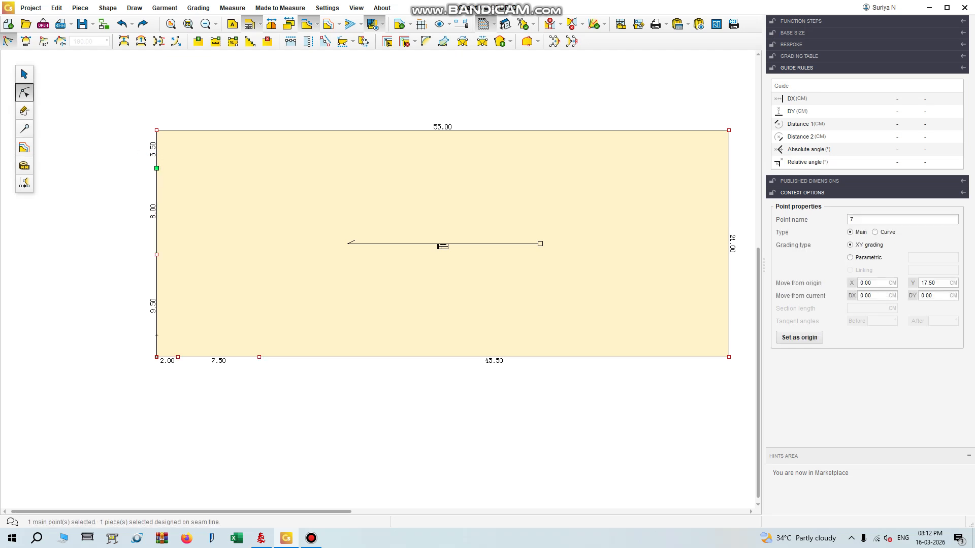
pyautogui.moveTo(135, 151); pyautogui.dragTo(163, 176)
pyautogui.click(871, 295)
pyautogui.write('3.5')
pyautogui.press('Return')
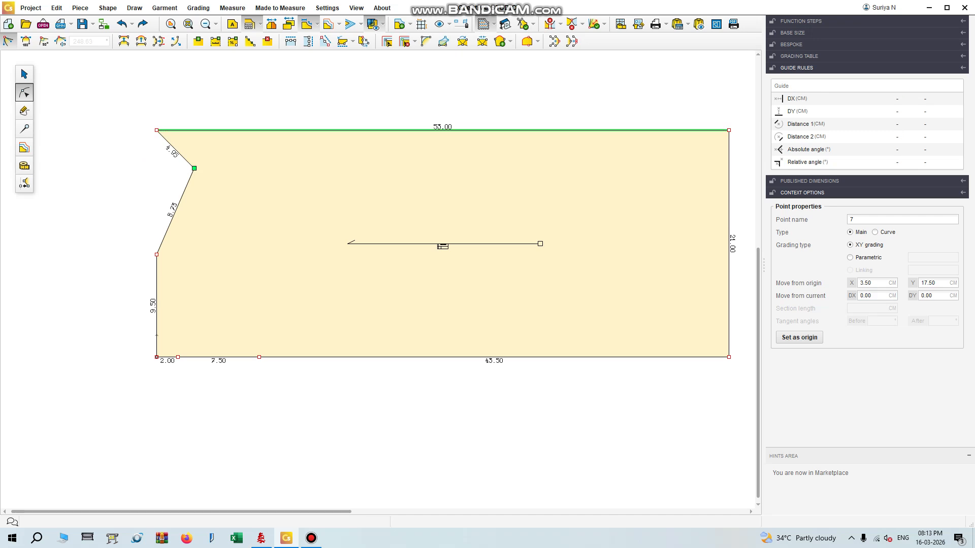
# - Make the top edge a guide and draw a 19 cm free line from the inset shoulder point to meet it
pyautogui.click(442, 130)
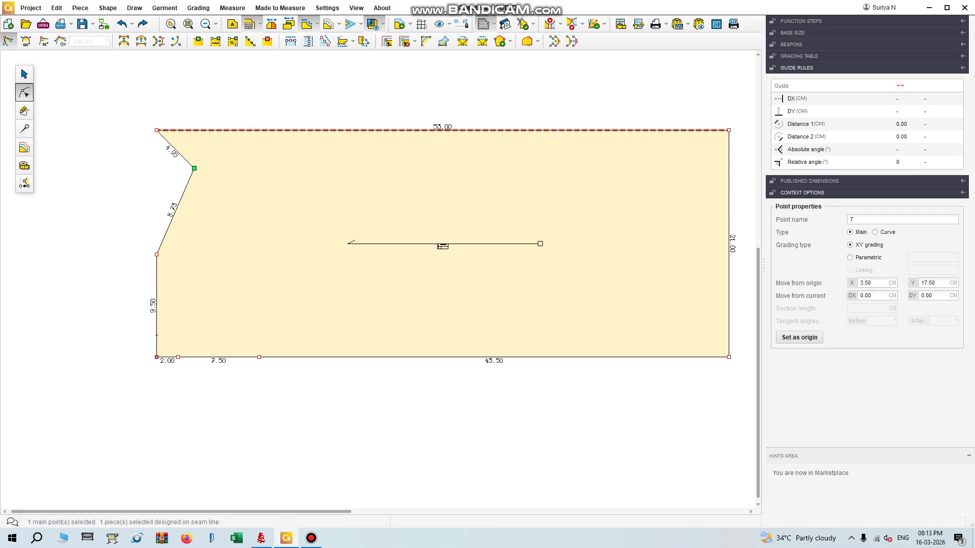
pyautogui.click(24, 110)
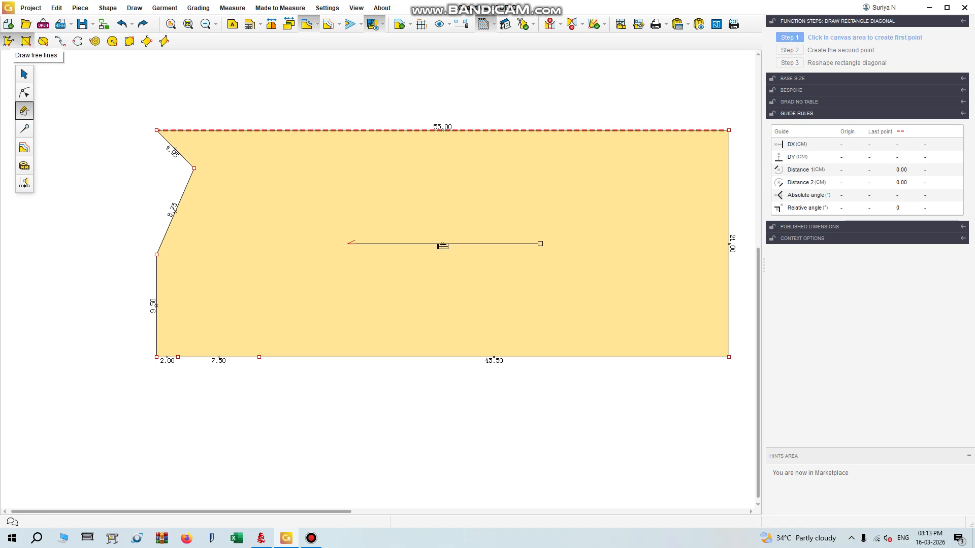
pyautogui.click(9, 41)
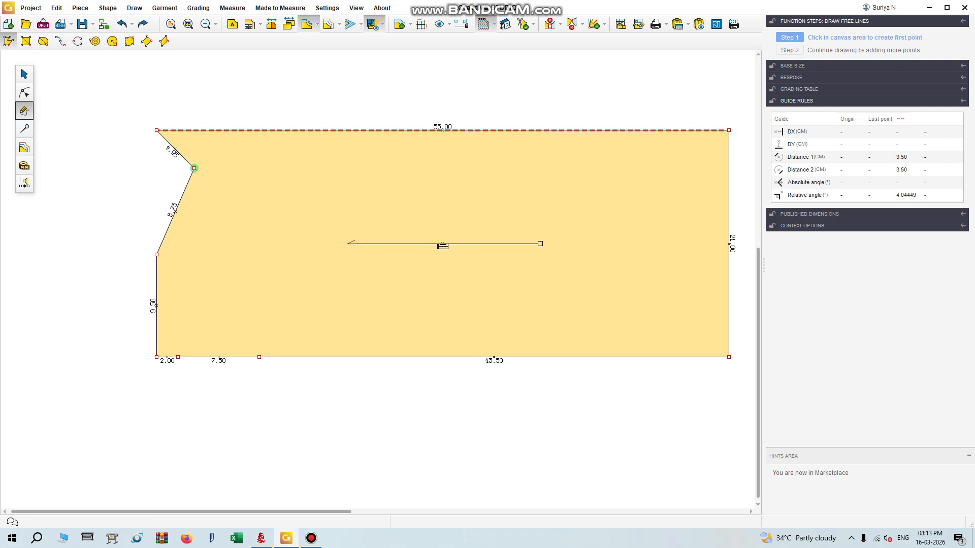
pyautogui.click(194, 168)
pyautogui.click(728, 222)
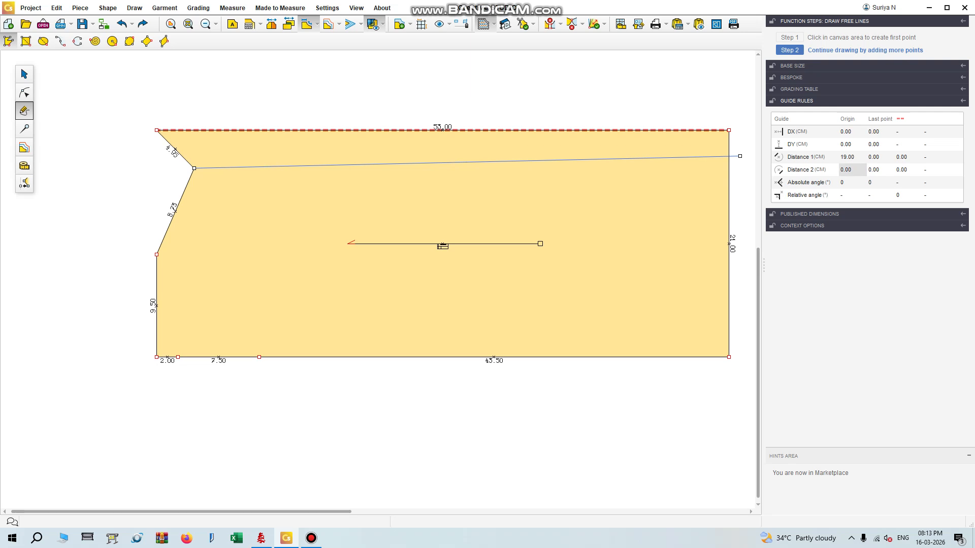
pyautogui.click(849, 157)
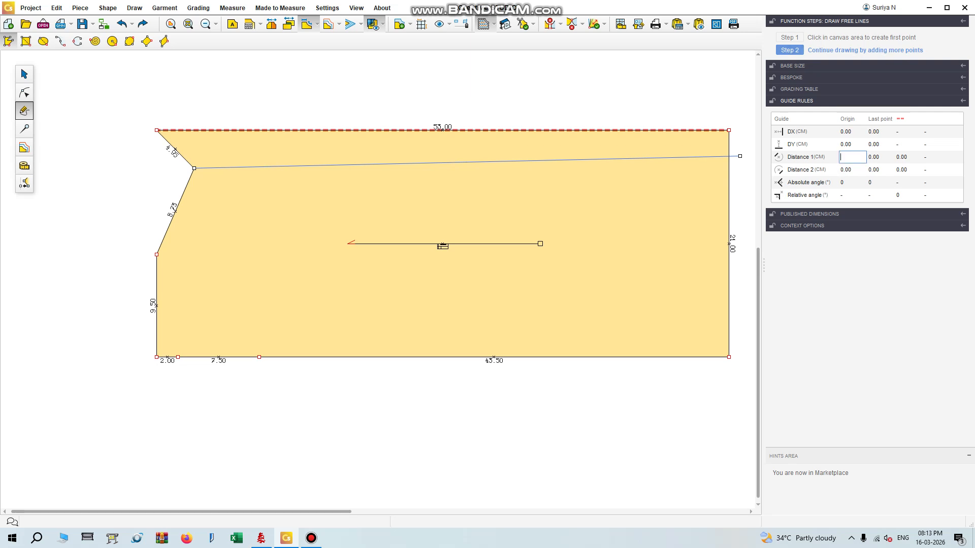
pyautogui.press('Return')
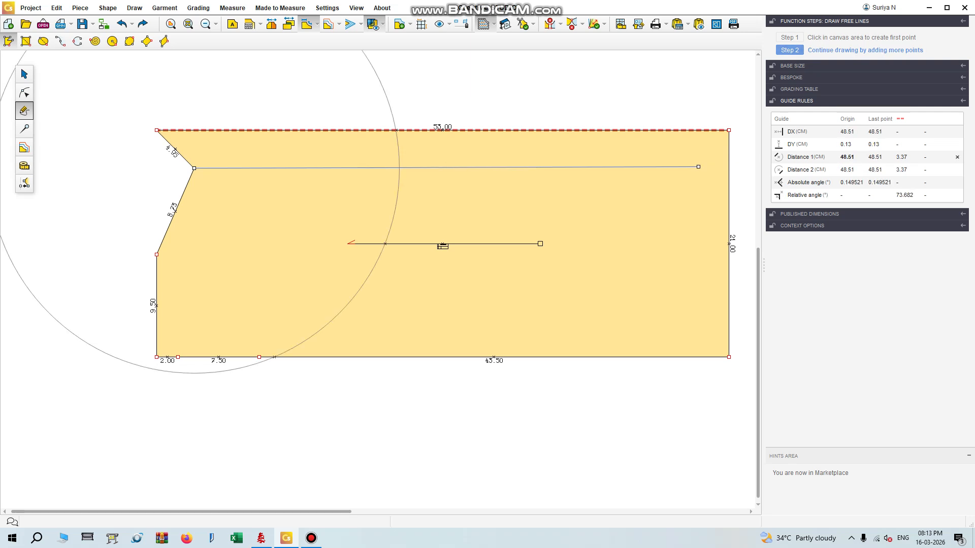
pyautogui.scroll(3, 397, 130)
pyautogui.scroll(1, 399, 125)
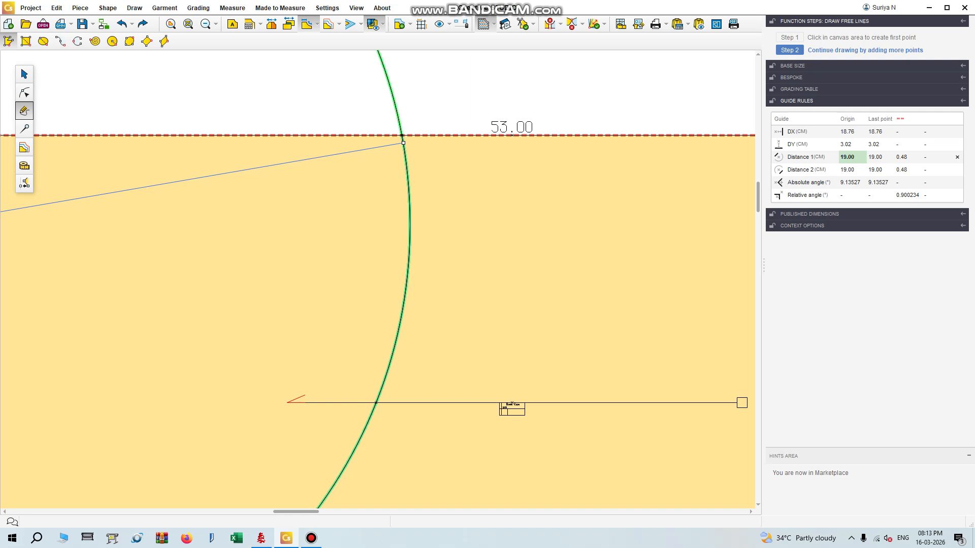
pyautogui.click(401, 135)
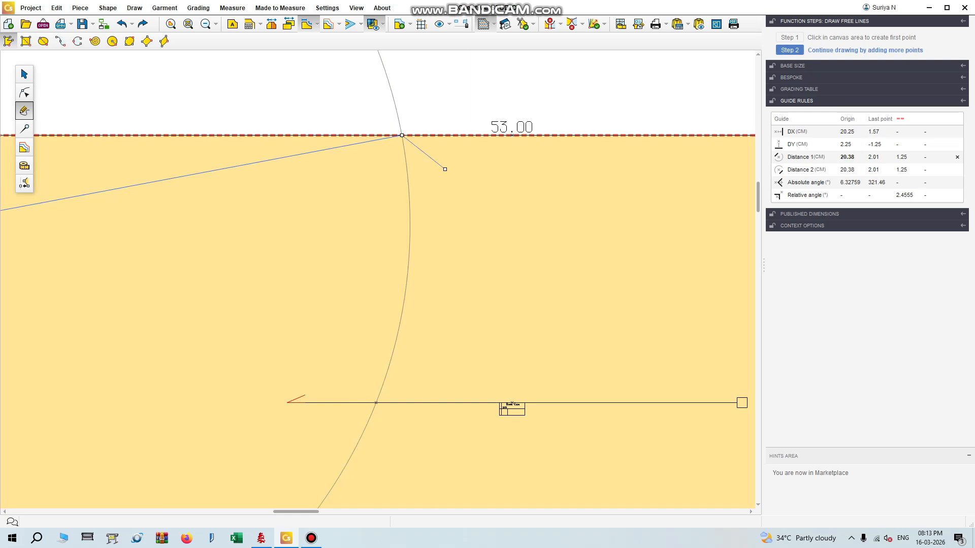
pyautogui.rightClick(468, 213)
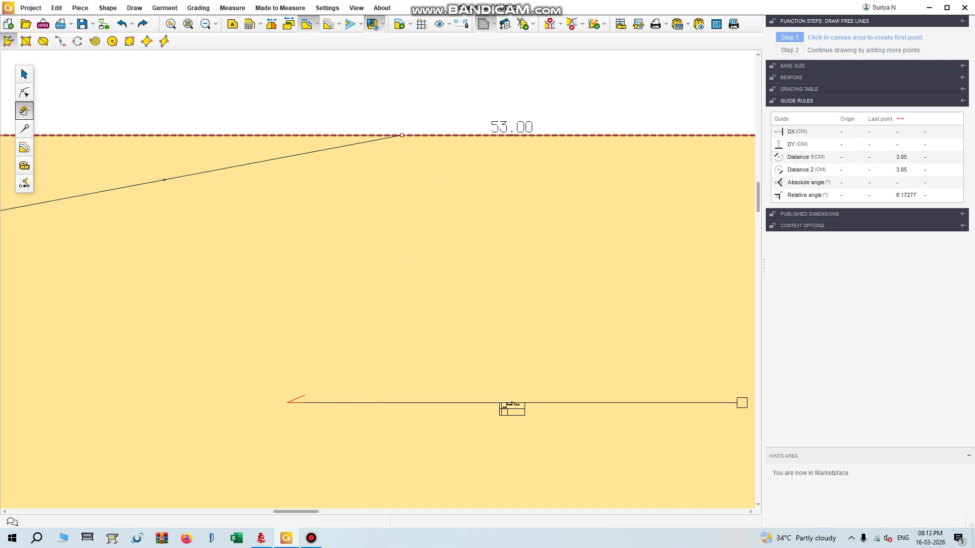
# - Move the piece's upper-left corner point along the top edge onto the end of the 19 cm line
pyautogui.scroll(-3, 469, 213)
pyautogui.scroll(1, 479, 221)
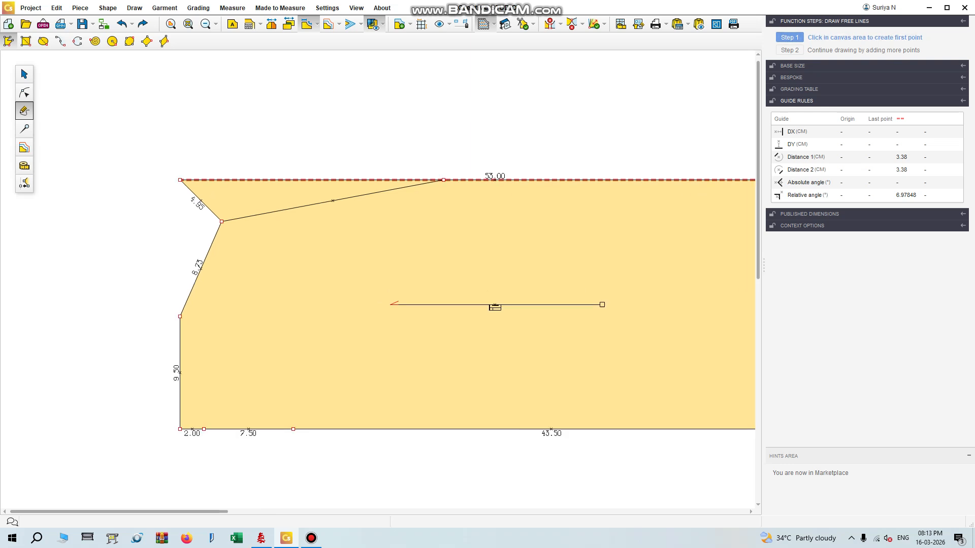
pyautogui.click(24, 92)
pyautogui.click(495, 307)
pyautogui.moveTo(180, 180); pyautogui.dragTo(444, 180)
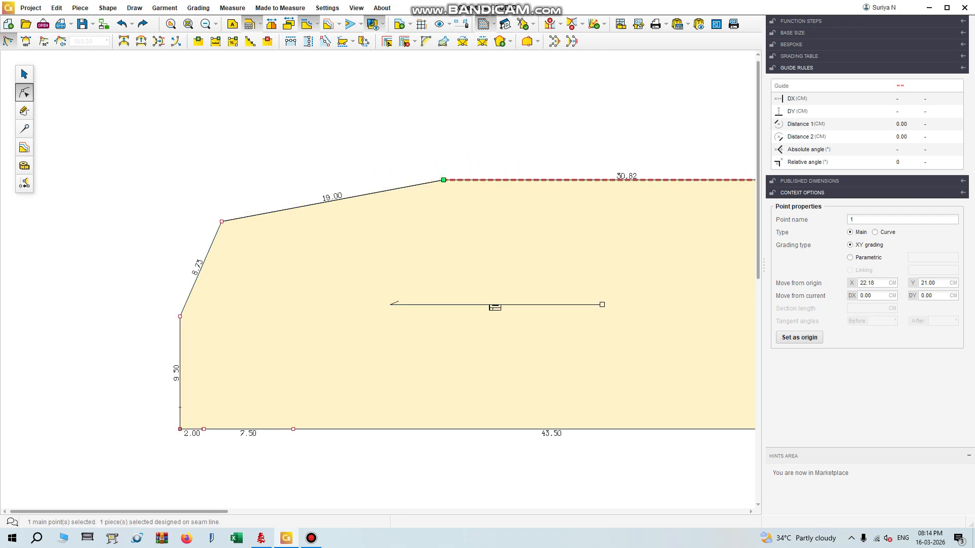
# - Move the piece away from the loose 19 cm construction line and delete that line
pyautogui.click(24, 74)
pyautogui.scroll(-2, 13, 101)
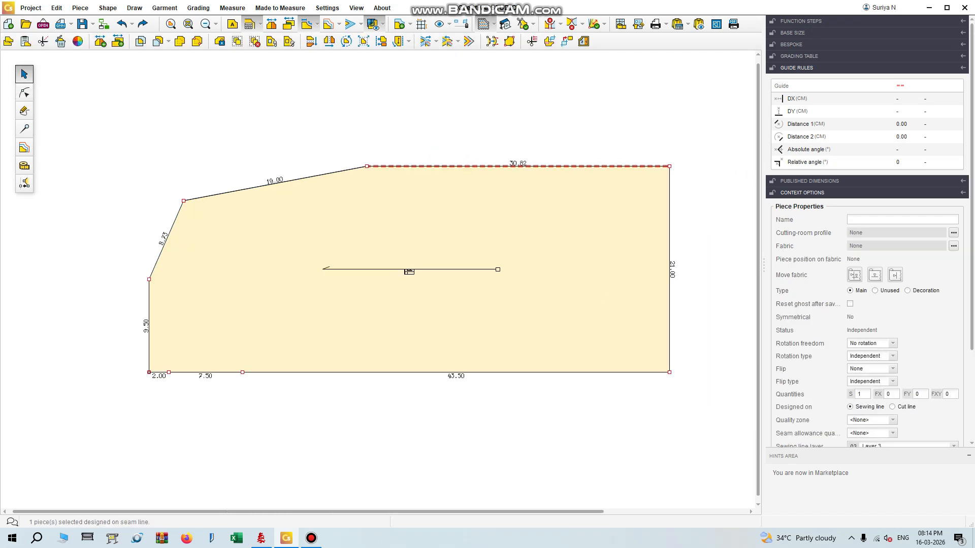
pyautogui.scroll(-4, 218, 217)
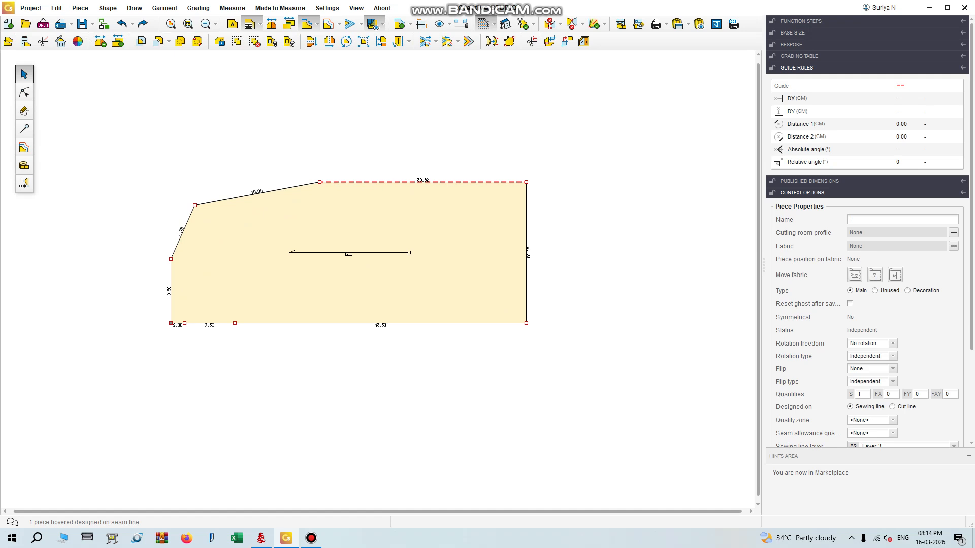
pyautogui.moveTo(295, 225); pyautogui.dragTo(317, 284)
pyautogui.click(275, 190)
pyautogui.press('Delete')
pyautogui.scroll(-3, 350, 268)
pyautogui.scroll(6, 346, 321)
pyautogui.moveTo(346, 321); pyautogui.dragTo(356, 311)
# - Set the slanted 19 cm armhole edge as a second guide line
pyautogui.click(24, 92)
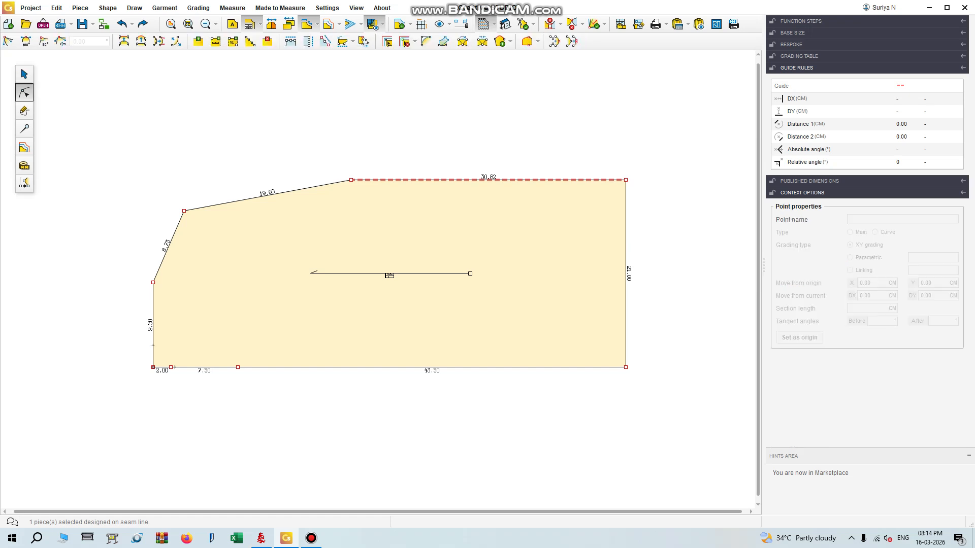
pyautogui.click(267, 195)
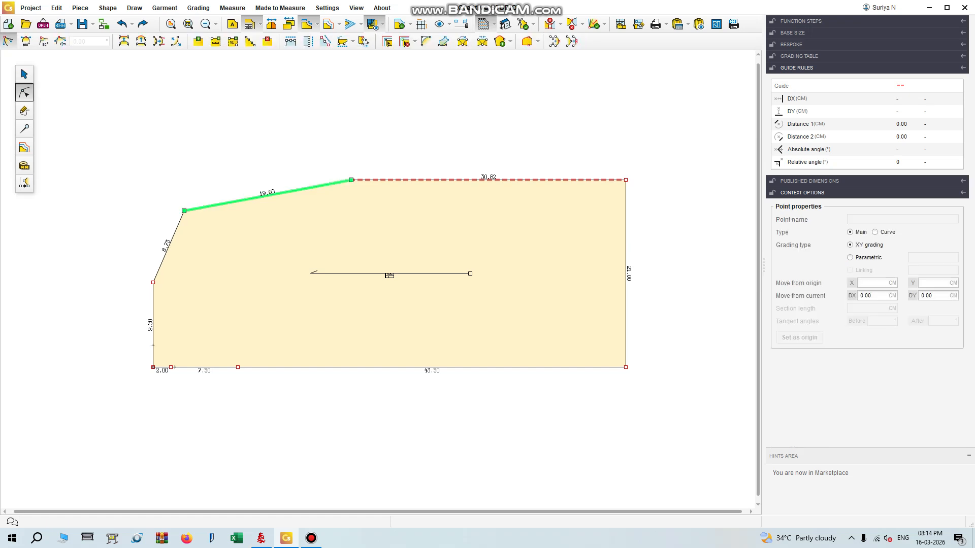
pyautogui.press('g')
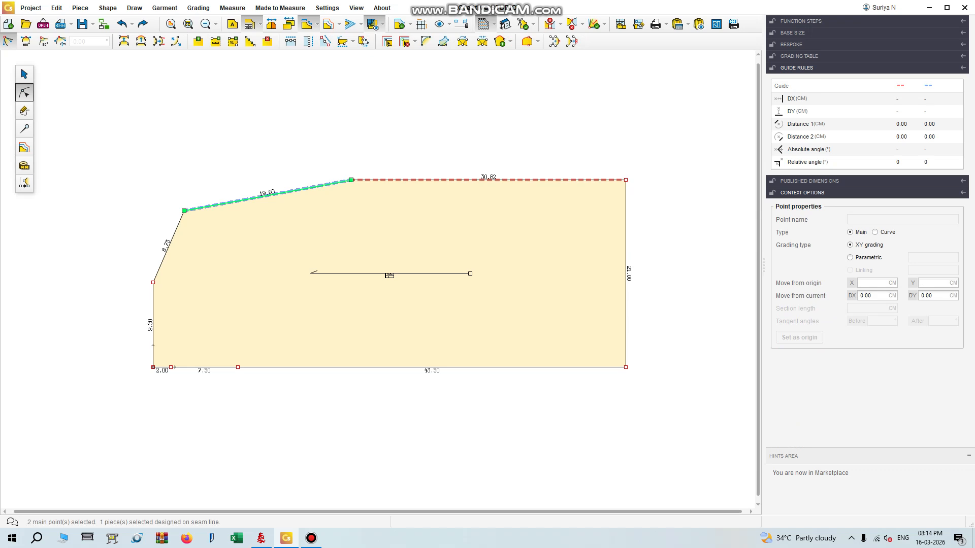
pyautogui.press('Escape')
# - Turn the slanted armhole edge into an inward curve with 90° tangents at both ends
pyautogui.click(268, 195)
pyautogui.click(141, 40)
pyautogui.click(44, 41)
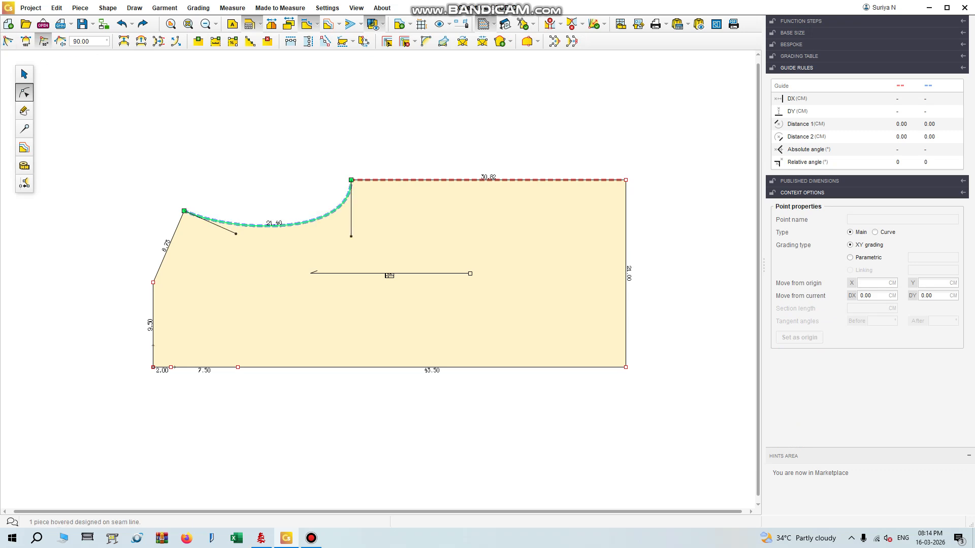
pyautogui.scroll(2, 331, 214)
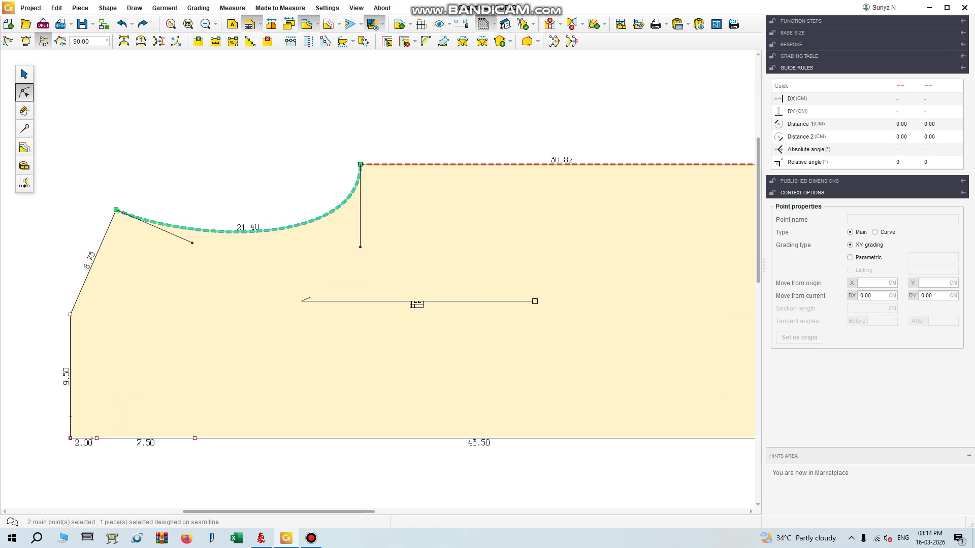
# - Adjust the tangent handles at both ends of the armhole curve to flatten it to about 21.1 cm long
pyautogui.moveTo(360, 247); pyautogui.dragTo(360, 232)
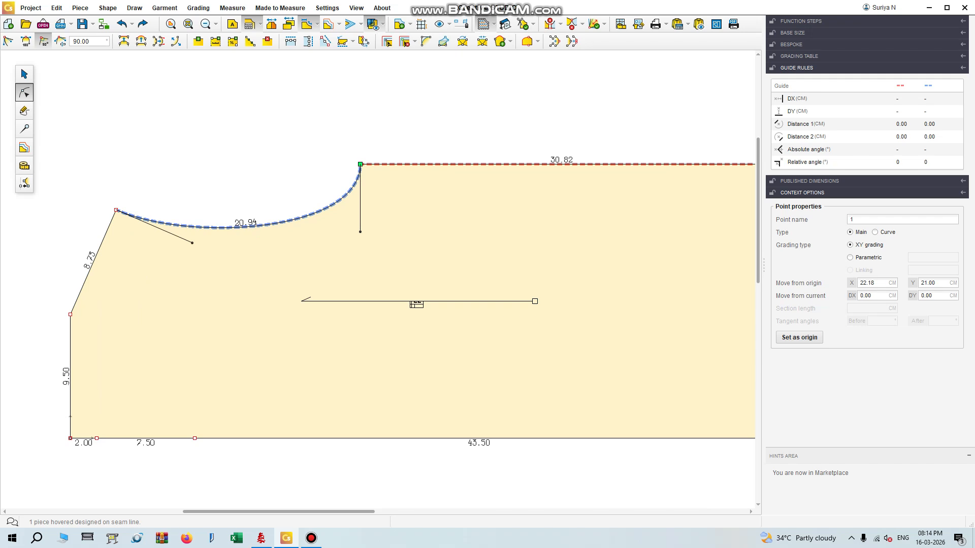
pyautogui.moveTo(192, 243); pyautogui.dragTo(202, 247)
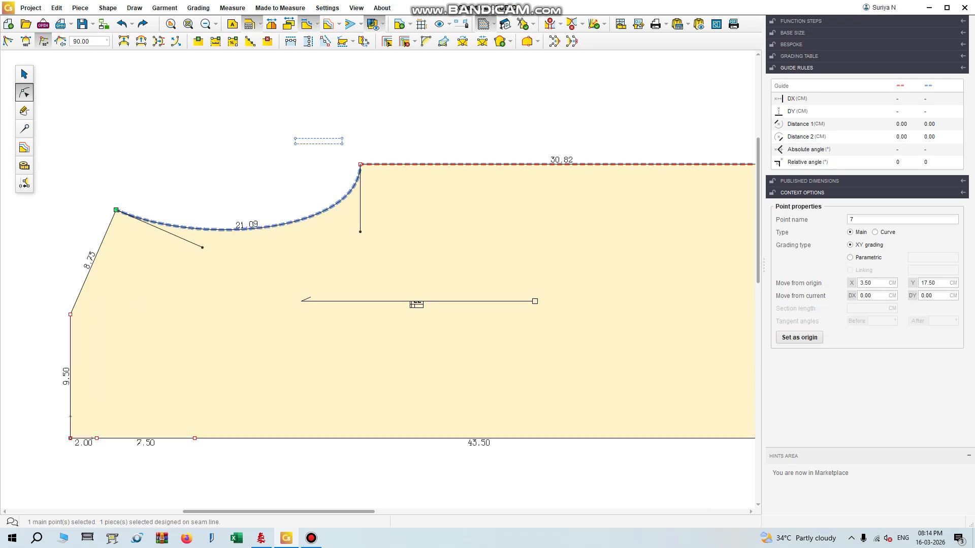
pyautogui.moveTo(295, 138); pyautogui.dragTo(342, 144)
pyautogui.scroll(-5, 292, 233)
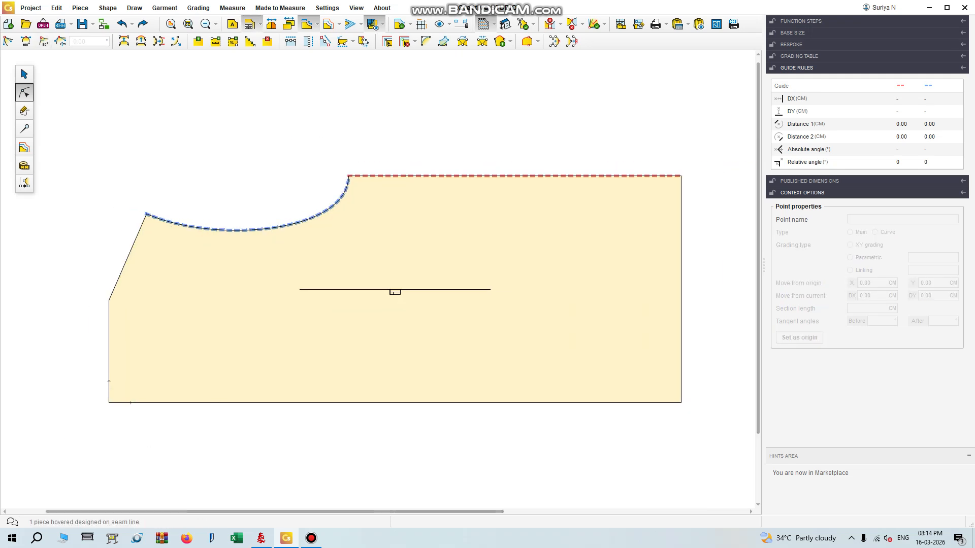
pyautogui.scroll(-1, 293, 233)
pyautogui.click(292, 228)
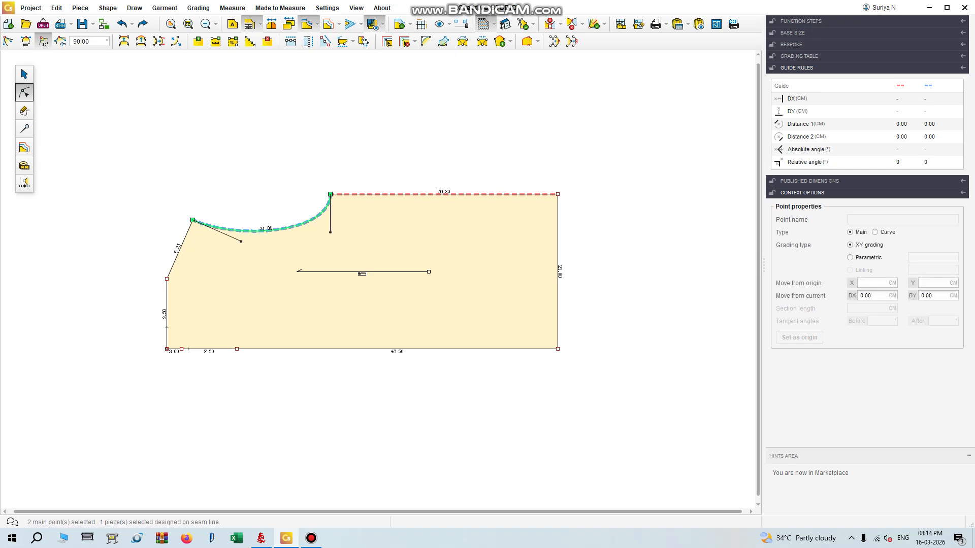
# - Move the piece higher on the work area
pyautogui.click(25, 74)
pyautogui.scroll(-1, 326, 229)
pyautogui.moveTo(326, 231); pyautogui.dragTo(349, 169)
pyautogui.click(24, 92)
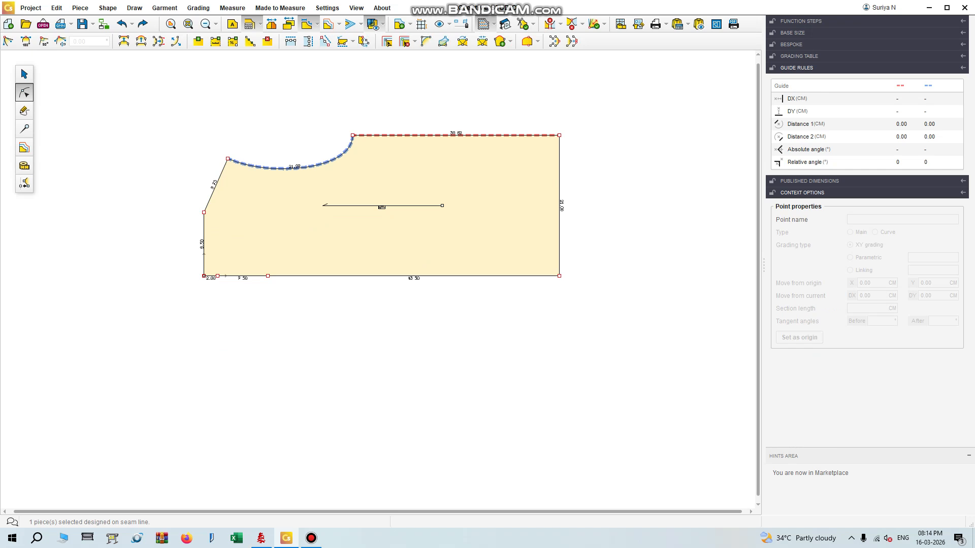
pyautogui.click(25, 74)
pyautogui.moveTo(224, 239); pyautogui.dragTo(209, 231)
# - Delete the piece's lower-left corner point so the neck edge slants straight to the 2 cm point
pyautogui.scroll(3, 172, 255)
pyautogui.scroll(2, 219, 252)
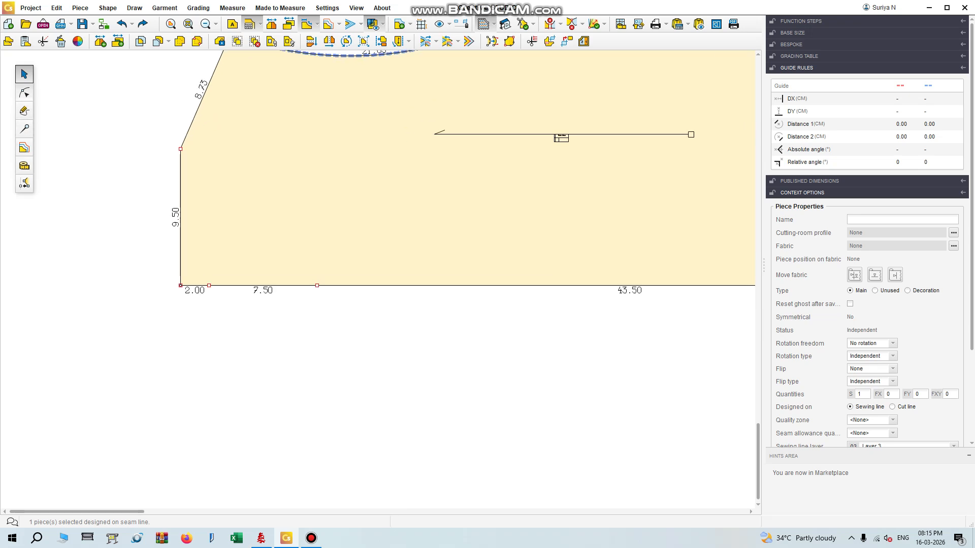
pyautogui.click(24, 92)
pyautogui.click(180, 285)
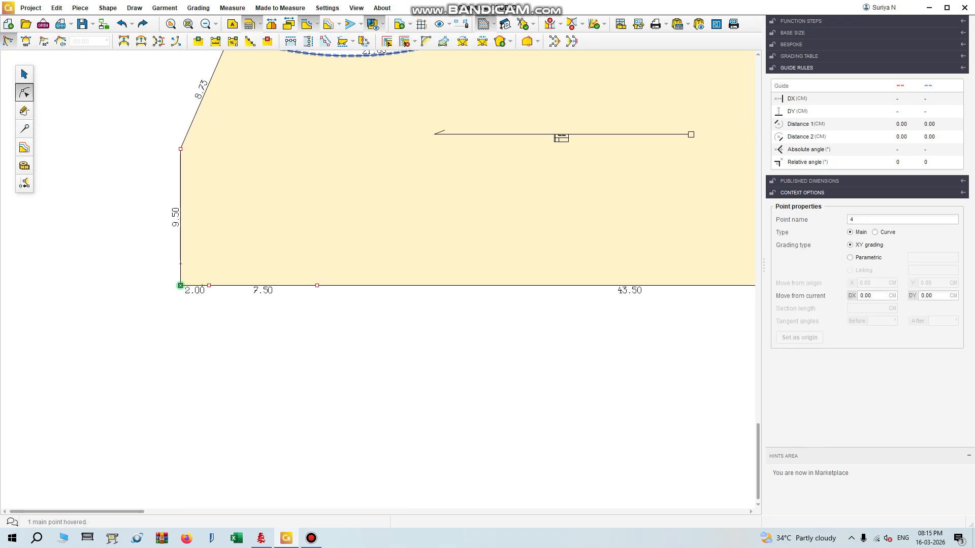
pyautogui.click(181, 286)
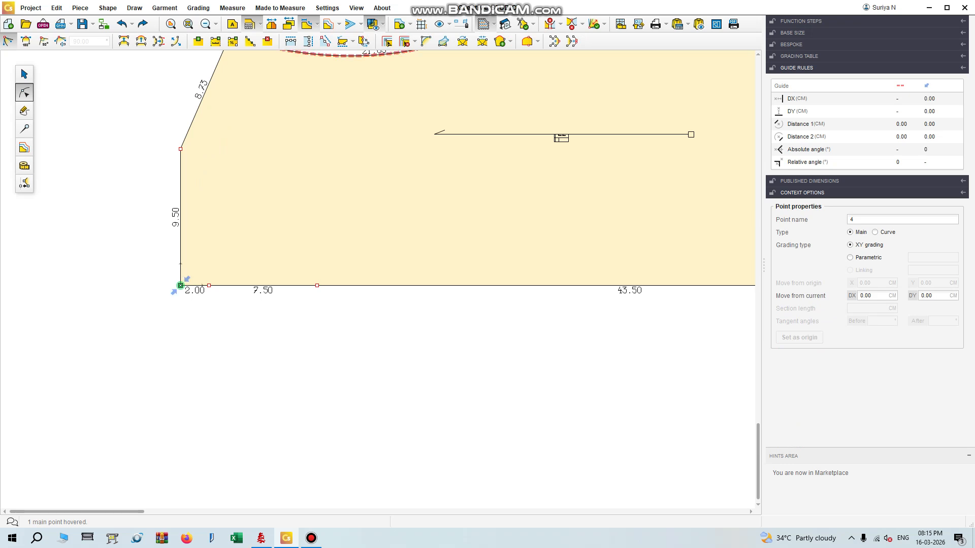
pyautogui.scroll(-3, 272, 254)
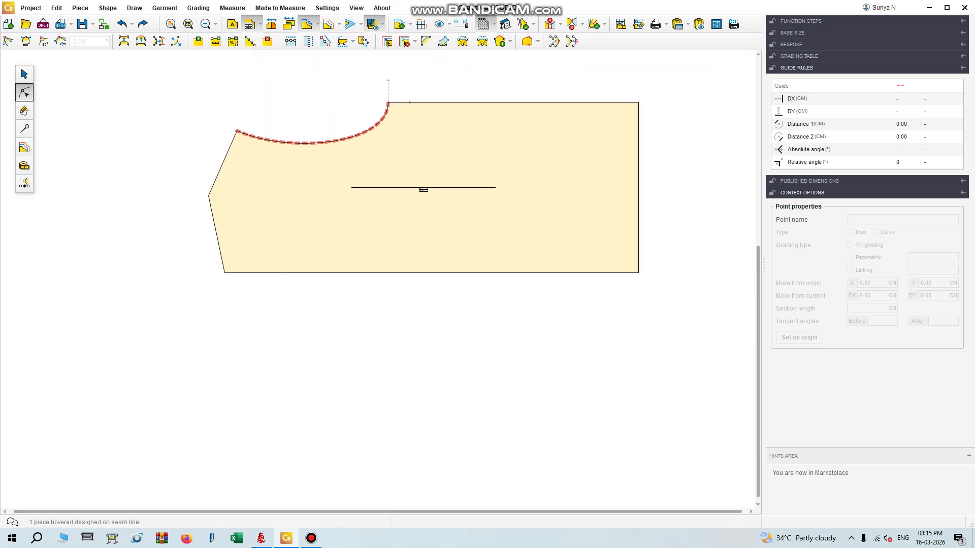
pyautogui.scroll(3, 259, 227)
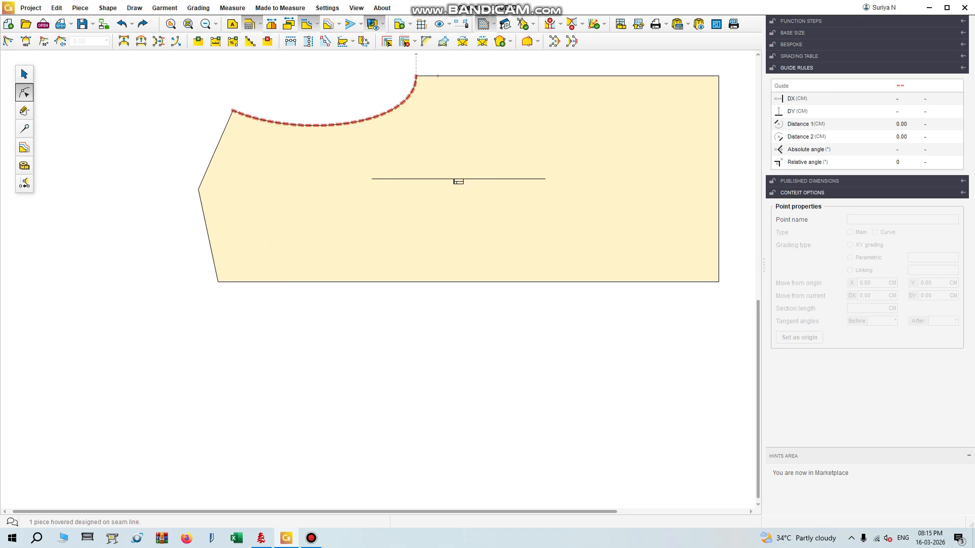
# - Convert the slanted neck edge into a curve with a 90° tangent at its lower end
pyautogui.click(192, 238)
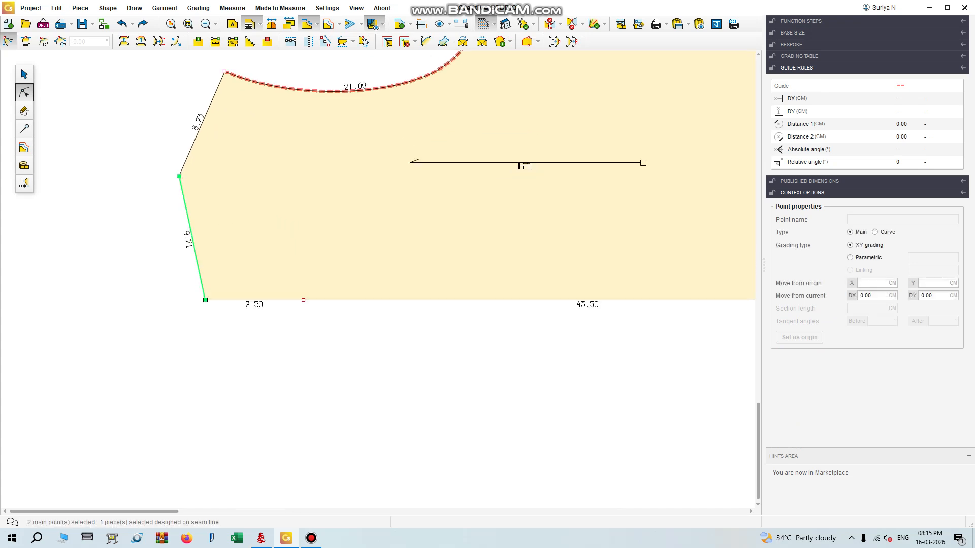
pyautogui.click(141, 41)
pyautogui.scroll(4, 190, 222)
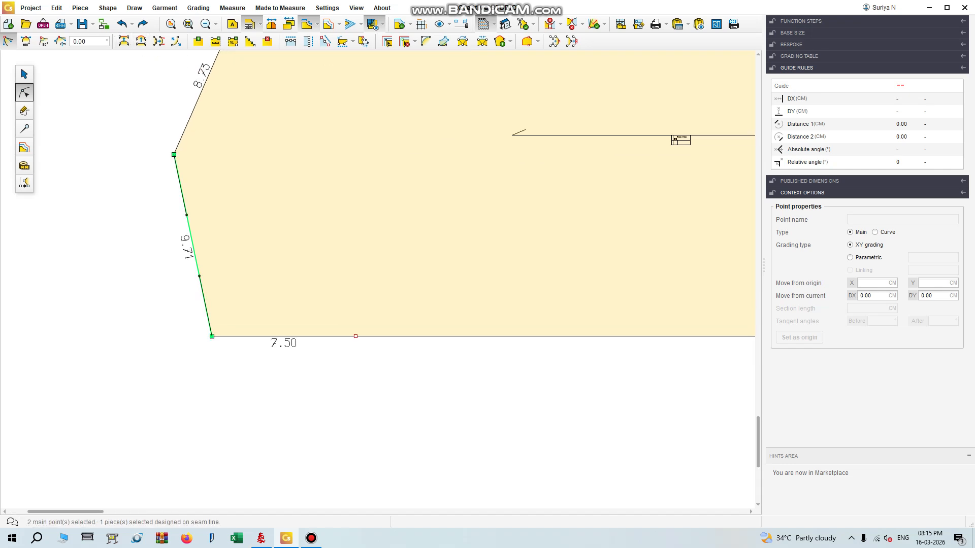
pyautogui.moveTo(199, 276); pyautogui.dragTo(221, 260)
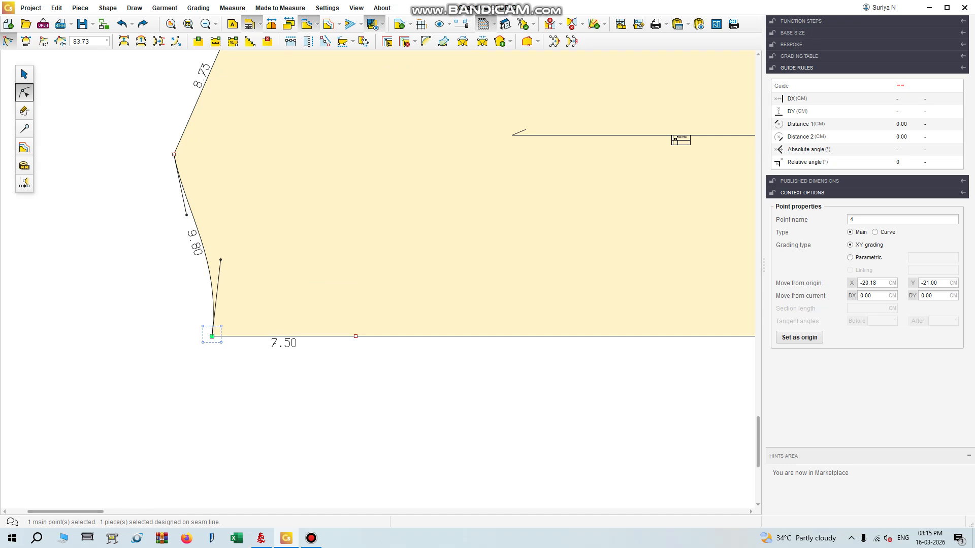
pyautogui.click(44, 41)
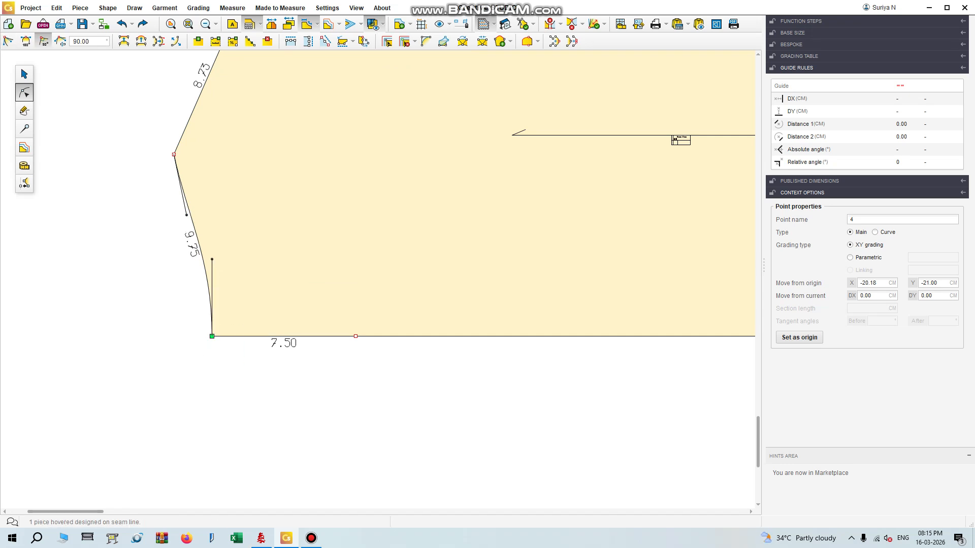
# - Bend the neck curve inward with the tangent handle at the shoulder neck point, for a length of about 9.97 cm
pyautogui.click(174, 155)
pyautogui.moveTo(187, 215); pyautogui.dragTo(212, 189)
pyautogui.scroll(-3, 185, 226)
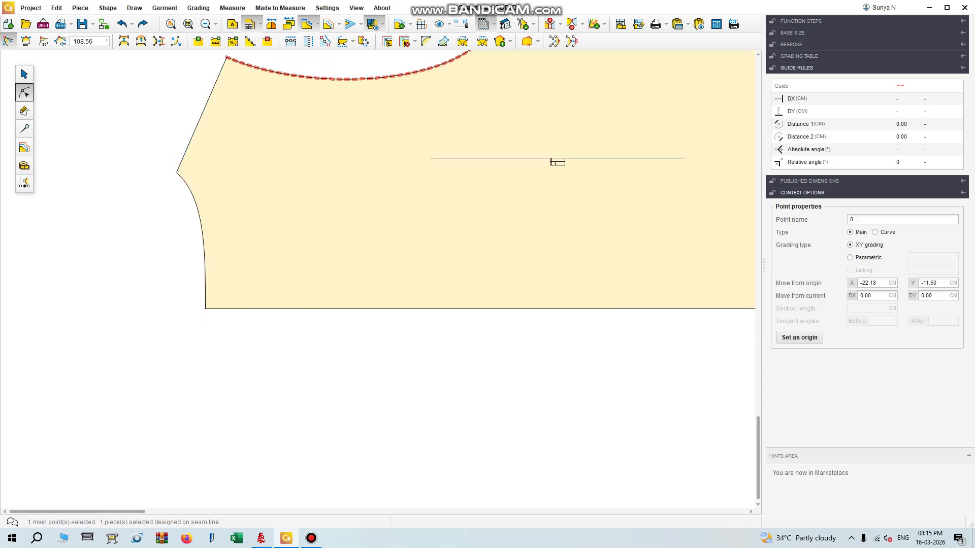
pyautogui.scroll(-2, 186, 225)
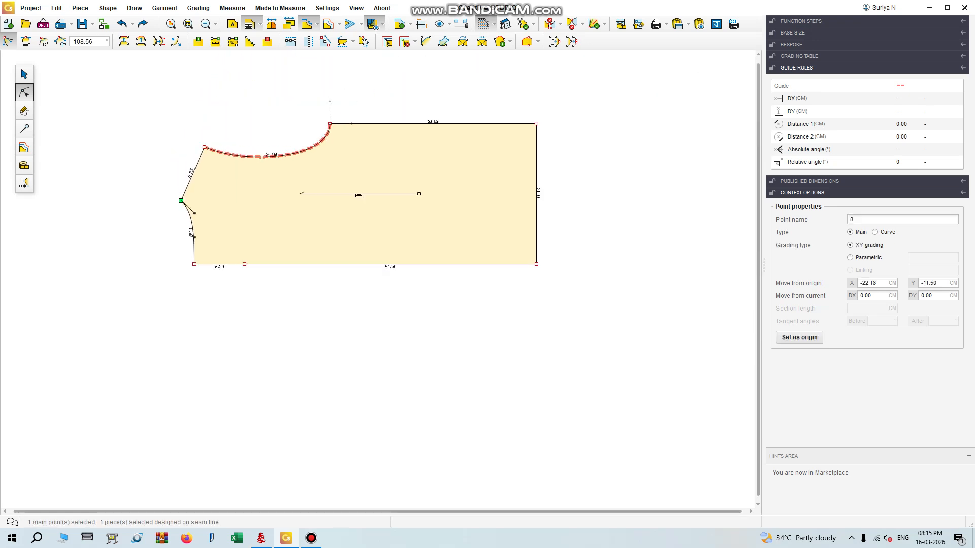
# - Reposition the whole piece slightly higher and further left on the work area
pyautogui.click(24, 74)
pyautogui.moveTo(285, 208); pyautogui.dragTo(272, 183)
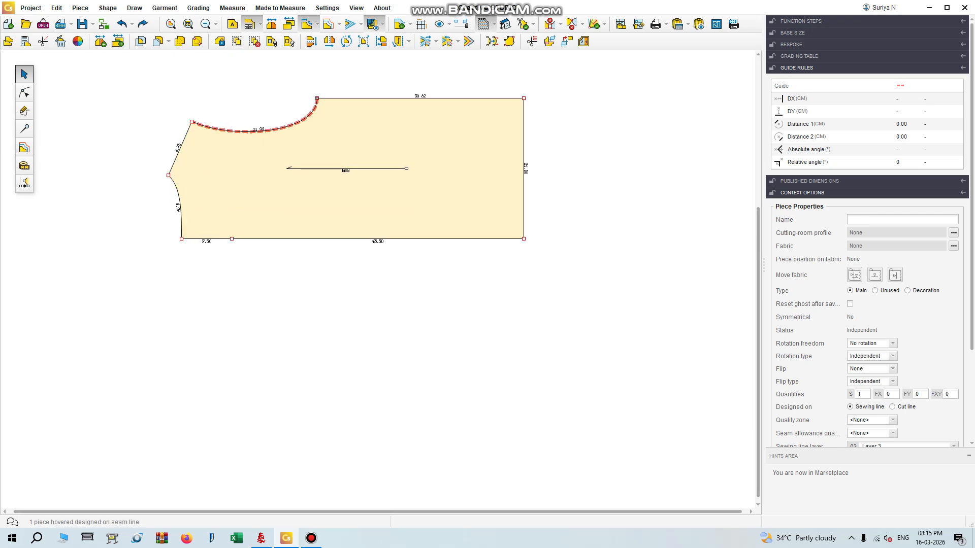
pyautogui.moveTo(271, 183); pyautogui.dragTo(281, 196)
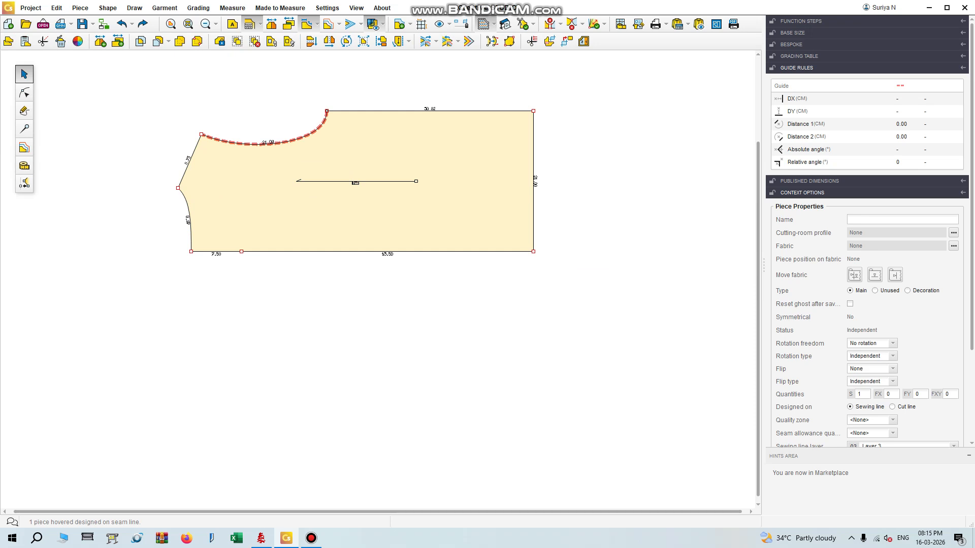
pyautogui.moveTo(281, 196); pyautogui.dragTo(271, 196)
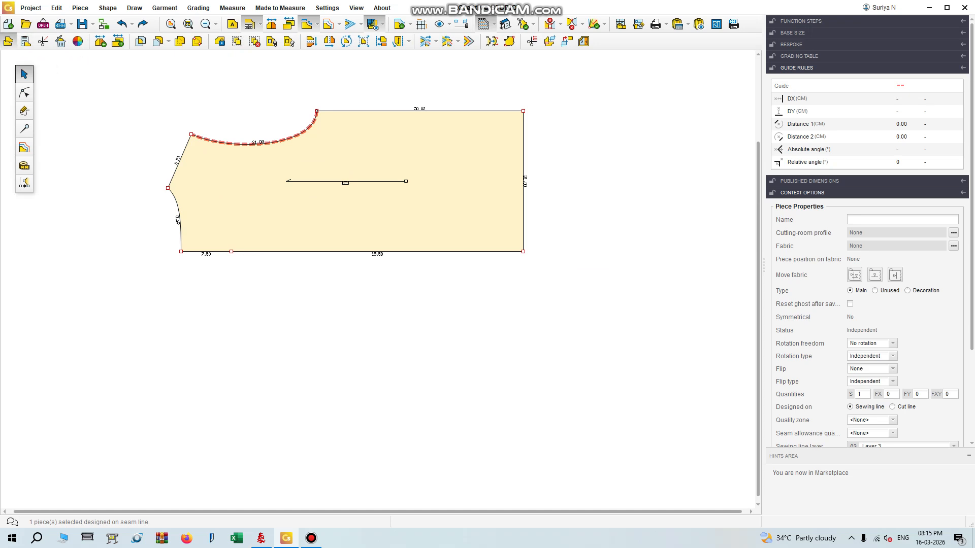
# - Paste a copy of the piece and place it below the original
pyautogui.click(26, 41)
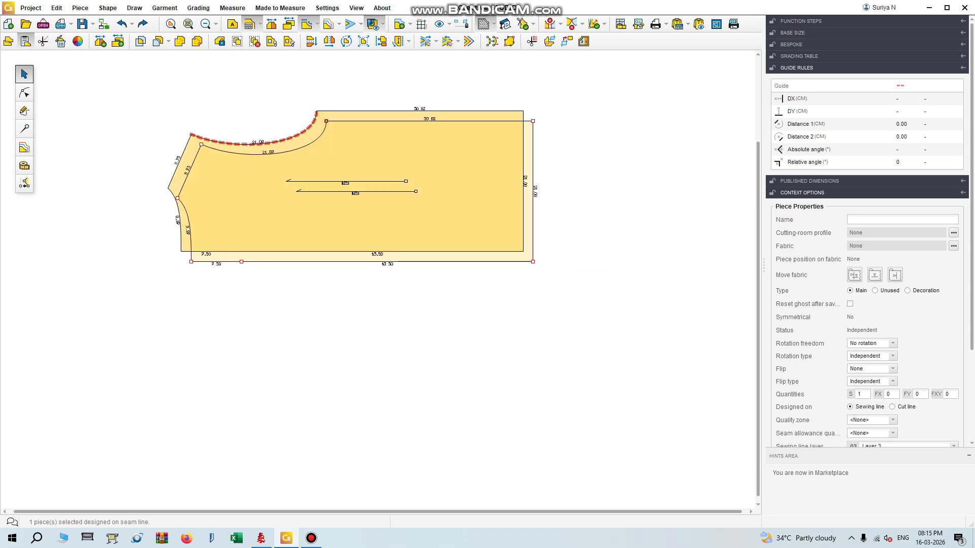
pyautogui.moveTo(396, 219); pyautogui.dragTo(391, 410)
pyautogui.scroll(-3, 407, 215)
pyautogui.scroll(5, 407, 216)
# - Name the upper piece BACK
pyautogui.moveTo(366, 174); pyautogui.dragTo(374, 196)
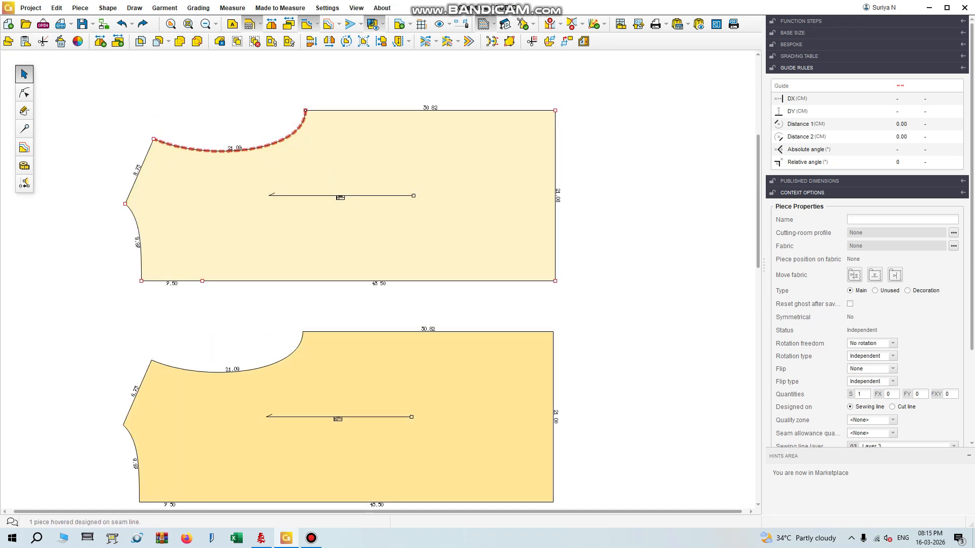
pyautogui.scroll(3, 374, 196)
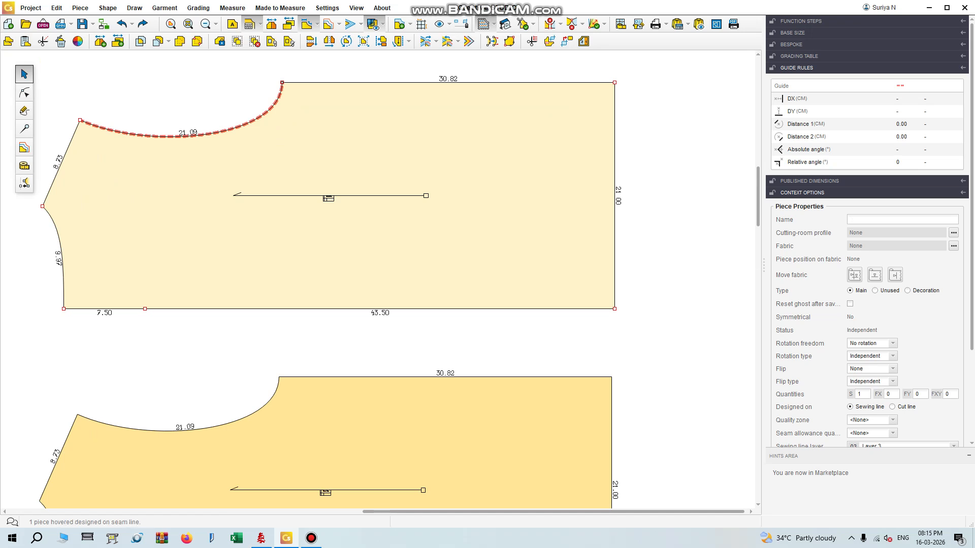
pyautogui.moveTo(374, 196); pyautogui.dragTo(381, 197)
pyautogui.click(903, 219)
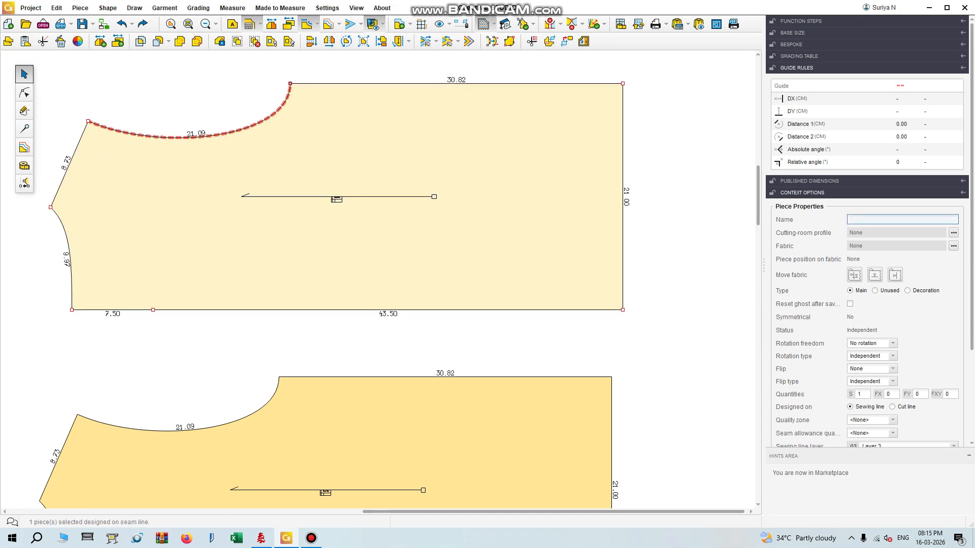
pyautogui.write('BA')
pyautogui.press('Return')
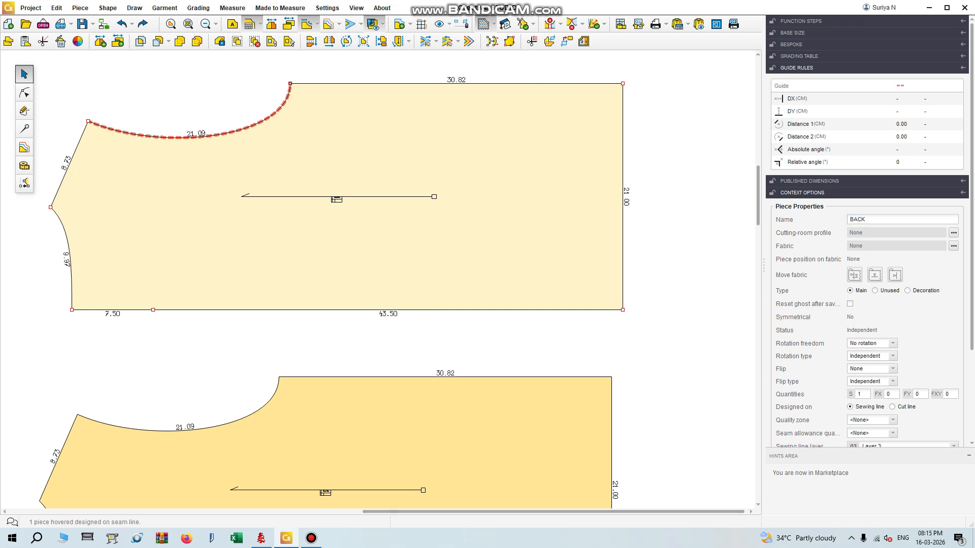
# - Name the lower, copied piece FRONT
pyautogui.scroll(-10, 558, 194)
pyautogui.scroll(8, 452, 313)
pyautogui.click(455, 315)
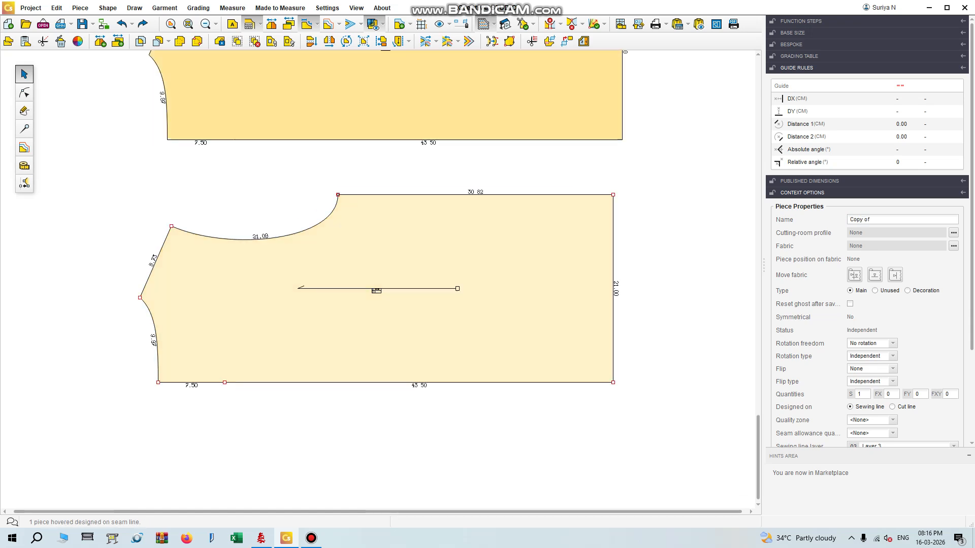
pyautogui.click(894, 220)
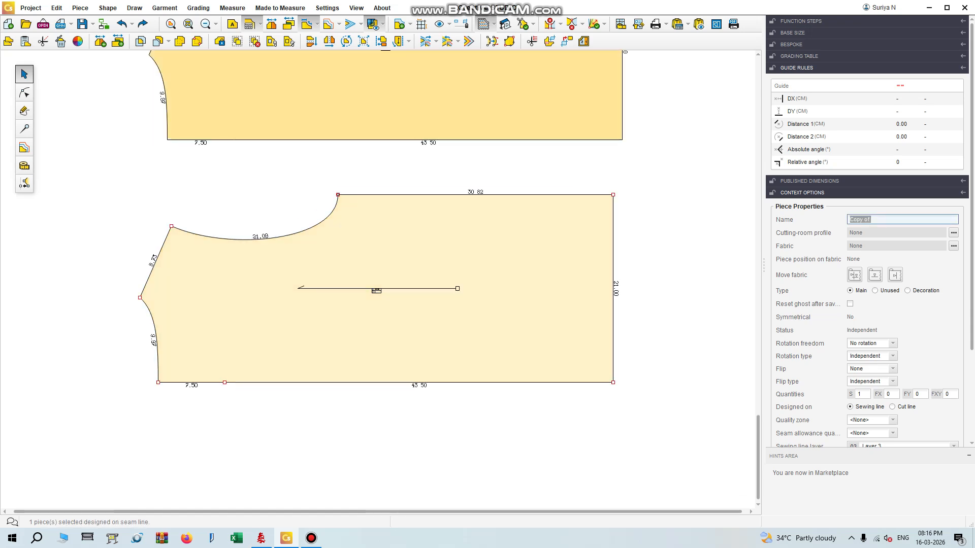
pyautogui.press('Return')
pyautogui.scroll(-2, 435, 278)
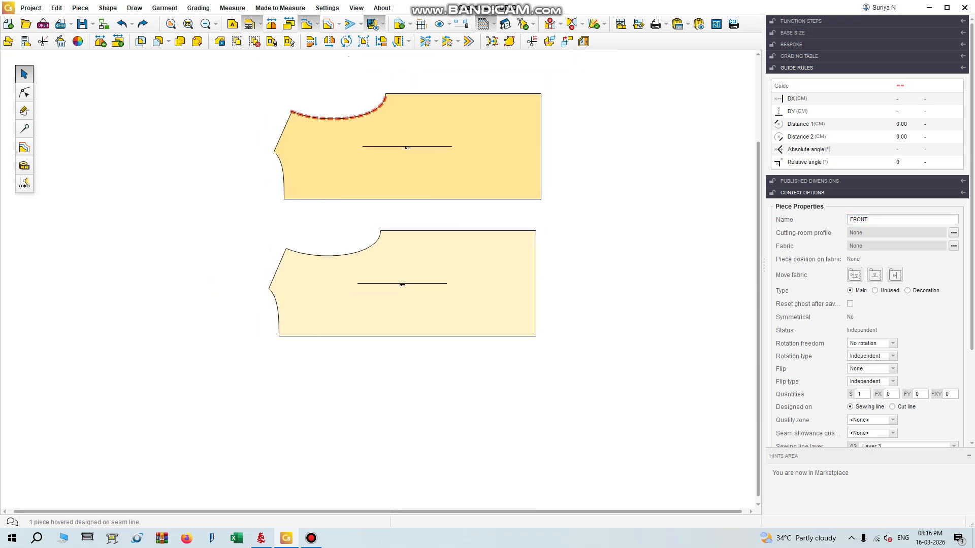
# - Delete the point 7.50 cm along the BACK piece's bottom edge
pyautogui.click(458, 164)
pyautogui.scroll(5, 457, 163)
pyautogui.click(24, 92)
pyautogui.click(238, 221)
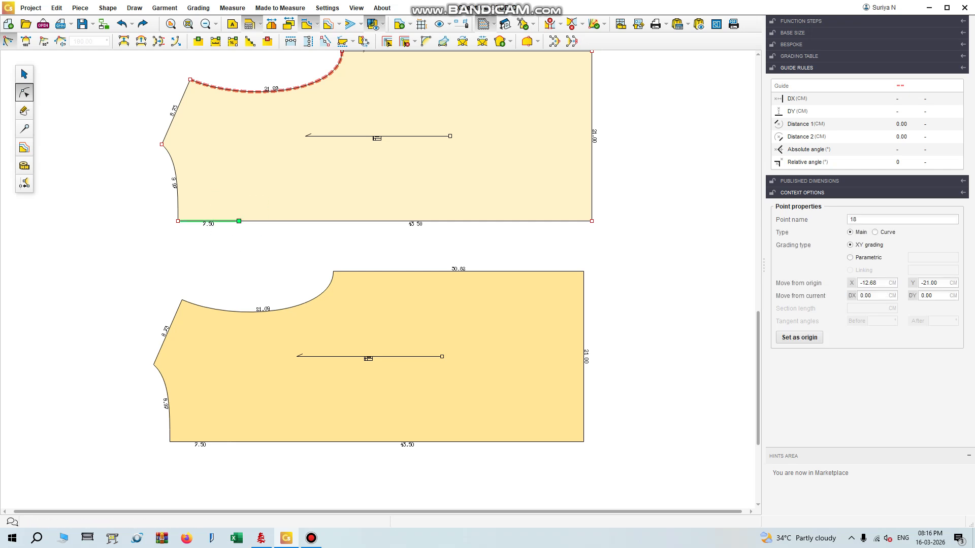
pyautogui.press('Delete')
pyautogui.scroll(-5, 280, 180)
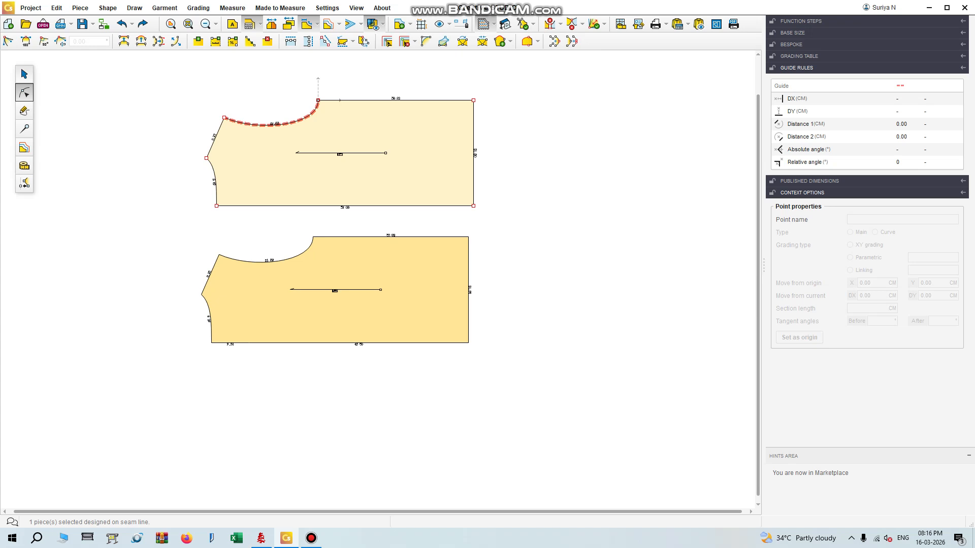
# - Examine the label beside the BACK piece's grain line and its name property
pyautogui.click(24, 74)
pyautogui.scroll(11, 349, 152)
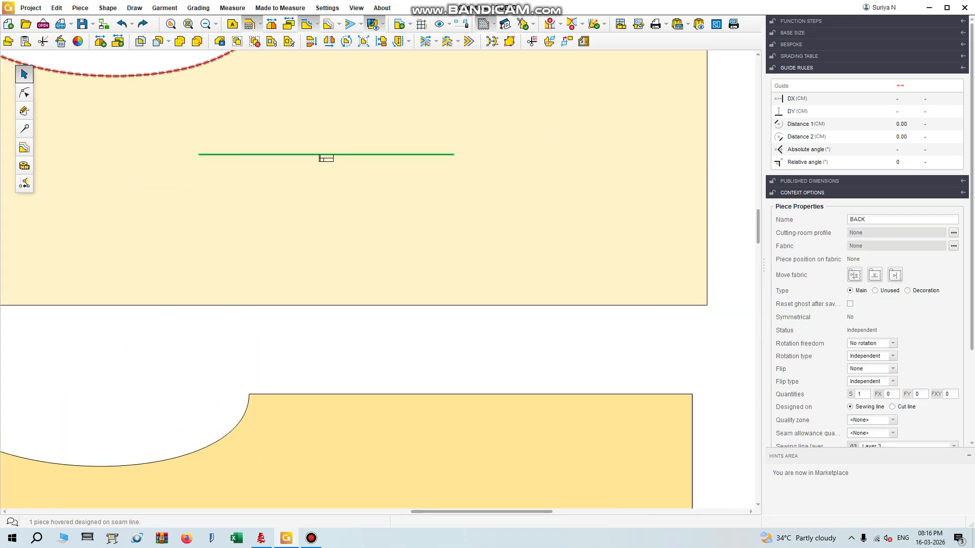
pyautogui.scroll(7, 347, 153)
pyautogui.scroll(-8, 345, 204)
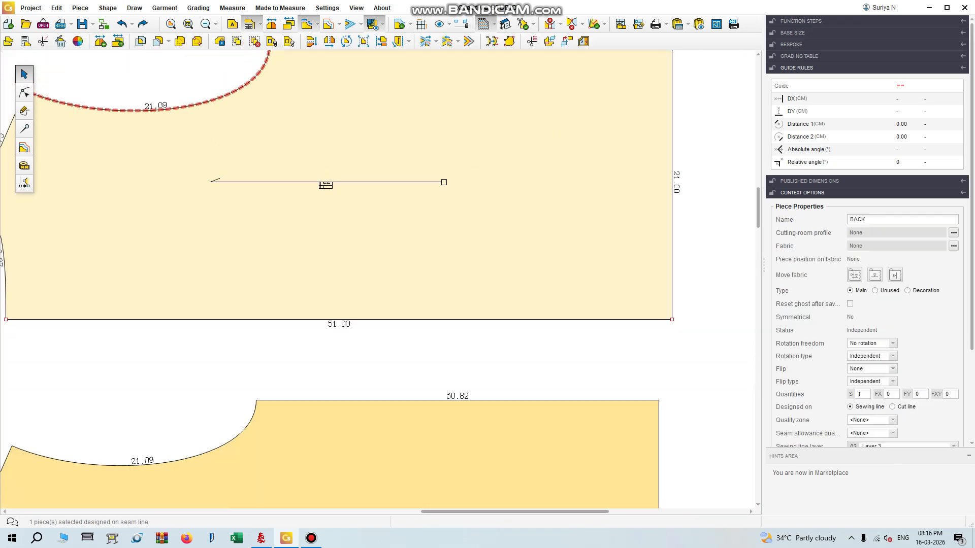
pyautogui.click(894, 220)
pyautogui.scroll(-7, 533, 170)
pyautogui.scroll(3, 550, 359)
# - Delete the FRONT piece's lower-left neck corner point so the neck edge ends at the 7.50 cm point
pyautogui.click(550, 359)
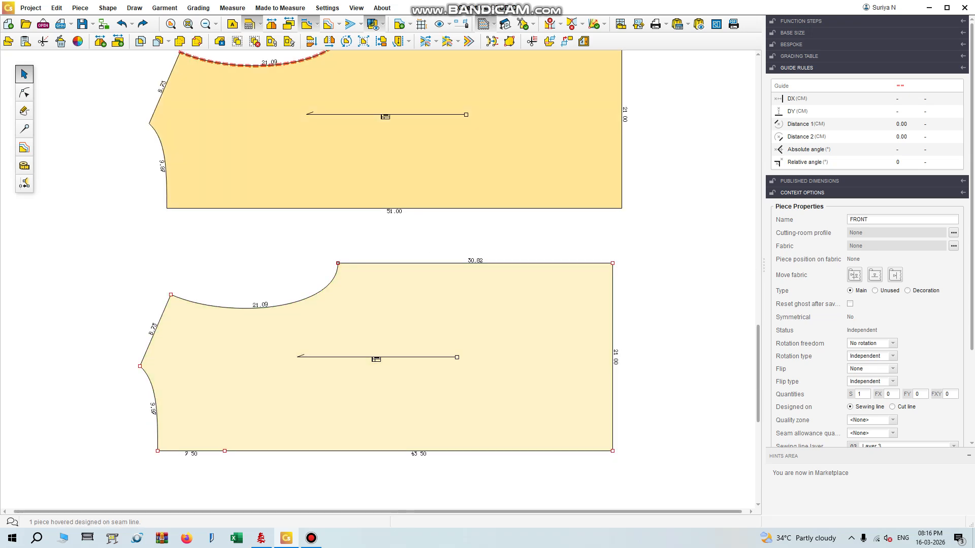
pyautogui.moveTo(550, 359); pyautogui.dragTo(591, 335)
pyautogui.scroll(4, 197, 450)
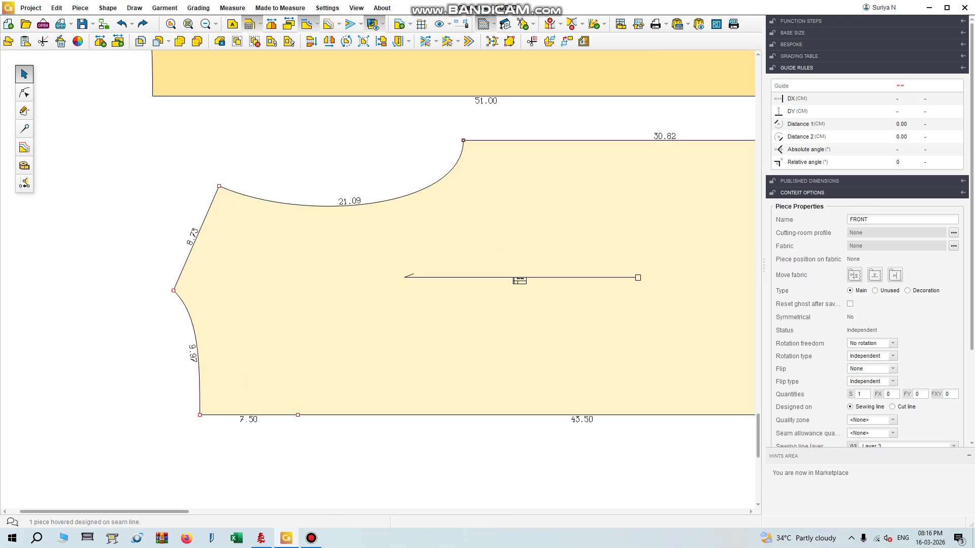
pyautogui.click(24, 92)
pyautogui.click(200, 415)
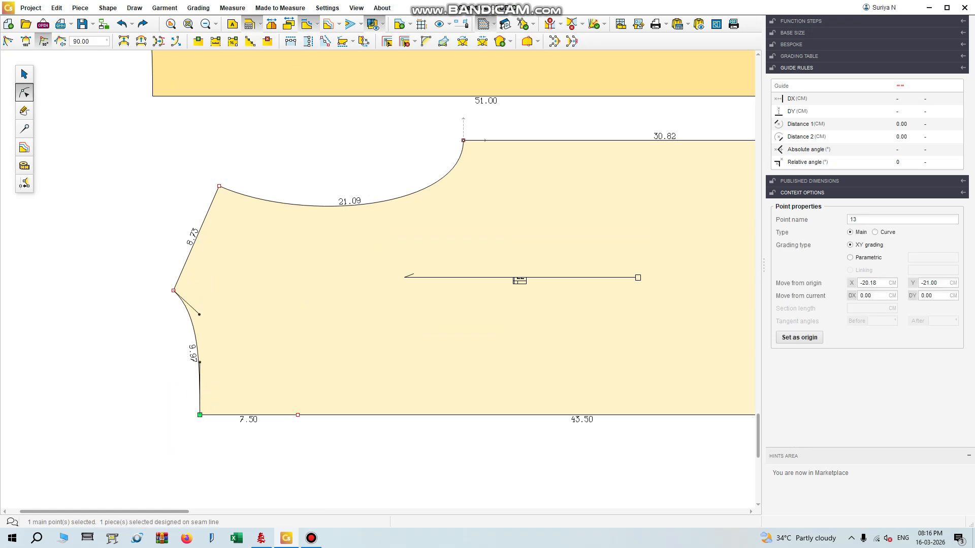
pyautogui.press('Delete')
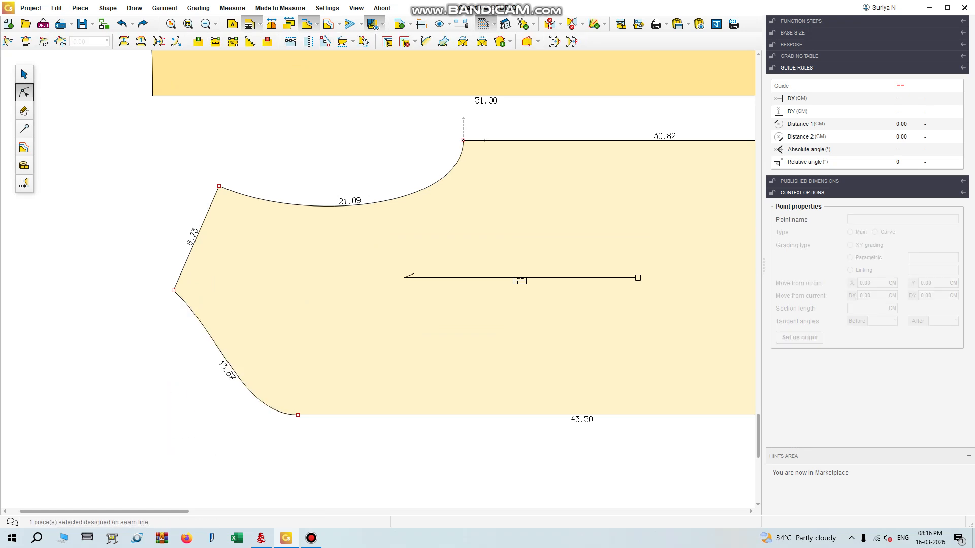
# - Straighten the FRONT piece's neck edge, turn it back into a curve and shape it into a scooped neckline about 14.6 cm long
pyautogui.click(231, 376)
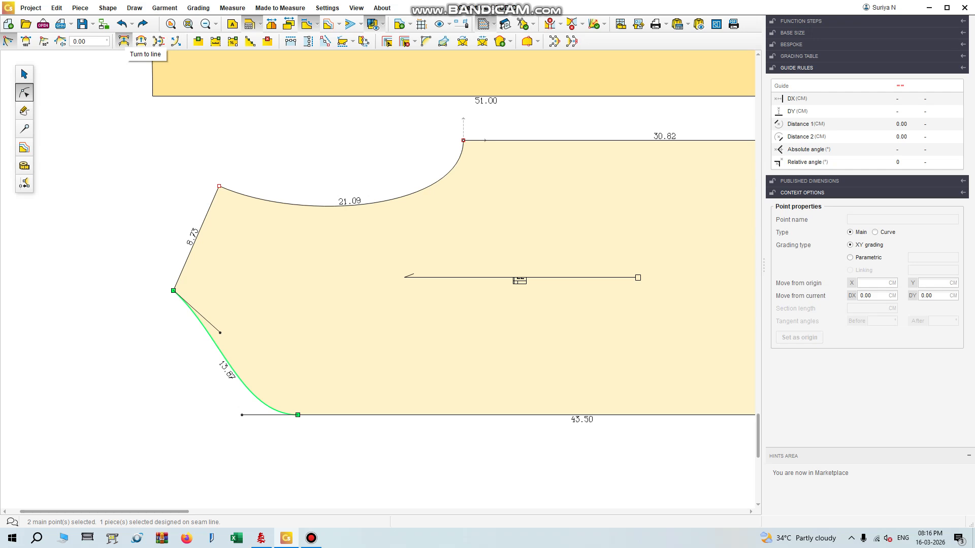
pyautogui.click(123, 42)
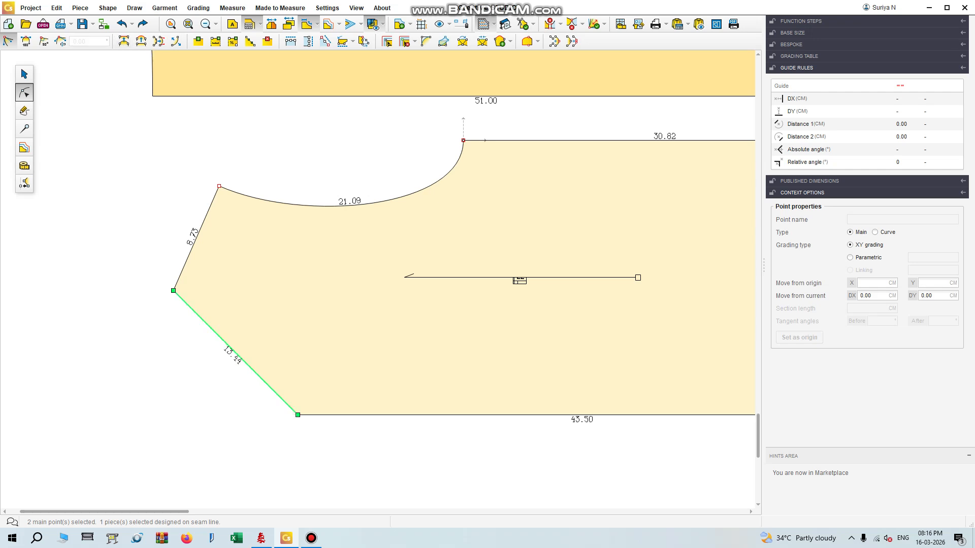
pyautogui.click(141, 41)
pyautogui.click(256, 373)
pyautogui.moveTo(256, 373); pyautogui.dragTo(294, 332)
pyautogui.click(173, 290)
pyautogui.moveTo(214, 332); pyautogui.dragTo(222, 306)
pyautogui.moveTo(295, 332); pyautogui.dragTo(291, 323)
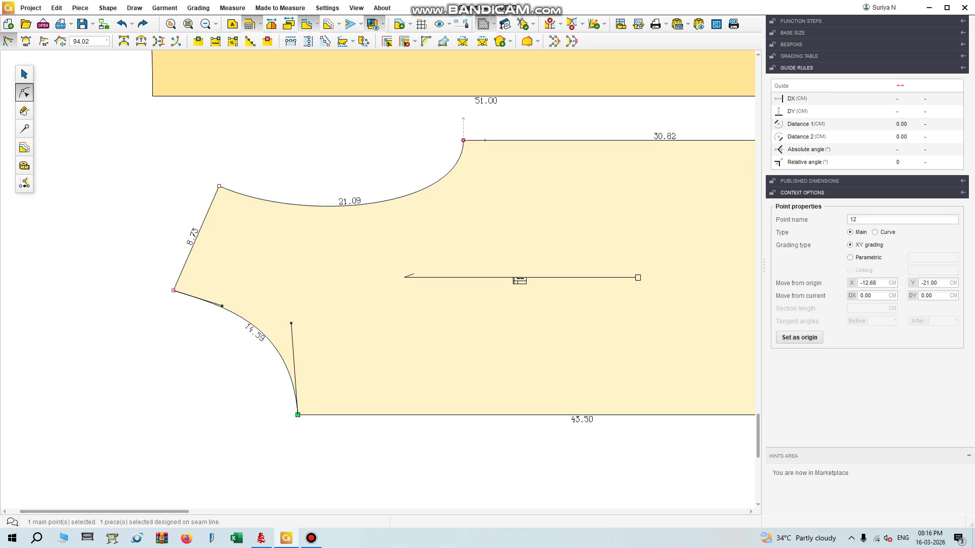
# - Move the BACK and FRONT pieces apart so a clear gap separates them, with their armholes roughly aligned
pyautogui.scroll(-4, 218, 320)
pyautogui.scroll(-7, 277, 303)
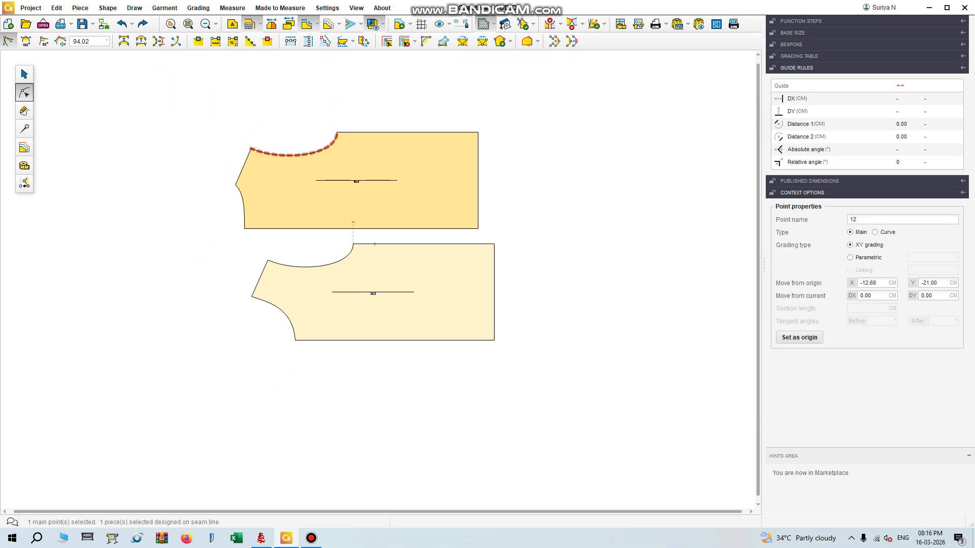
pyautogui.click(25, 74)
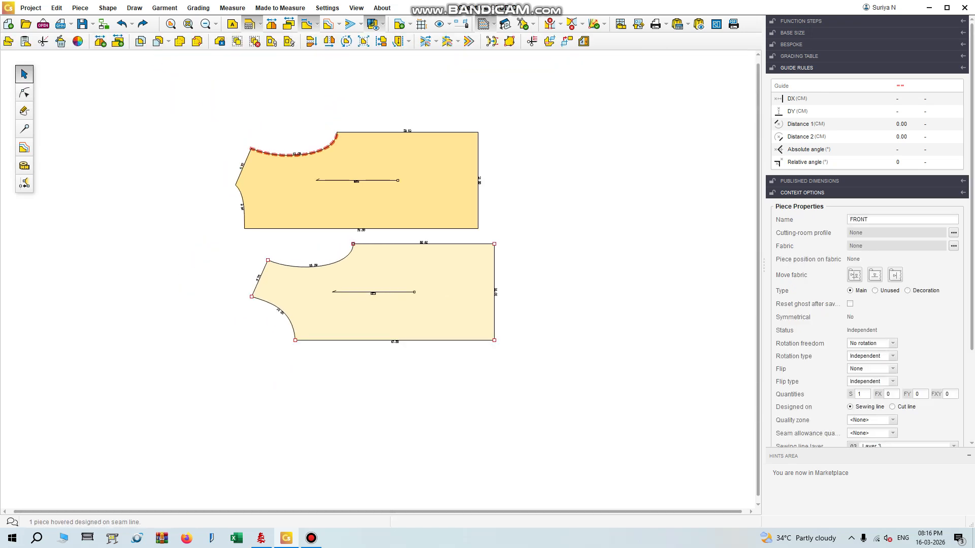
pyautogui.moveTo(355, 304); pyautogui.dragTo(333, 338)
pyautogui.moveTo(356, 203); pyautogui.dragTo(366, 201)
pyautogui.moveTo(356, 310); pyautogui.dragTo(370, 309)
pyautogui.scroll(1, 450, 183)
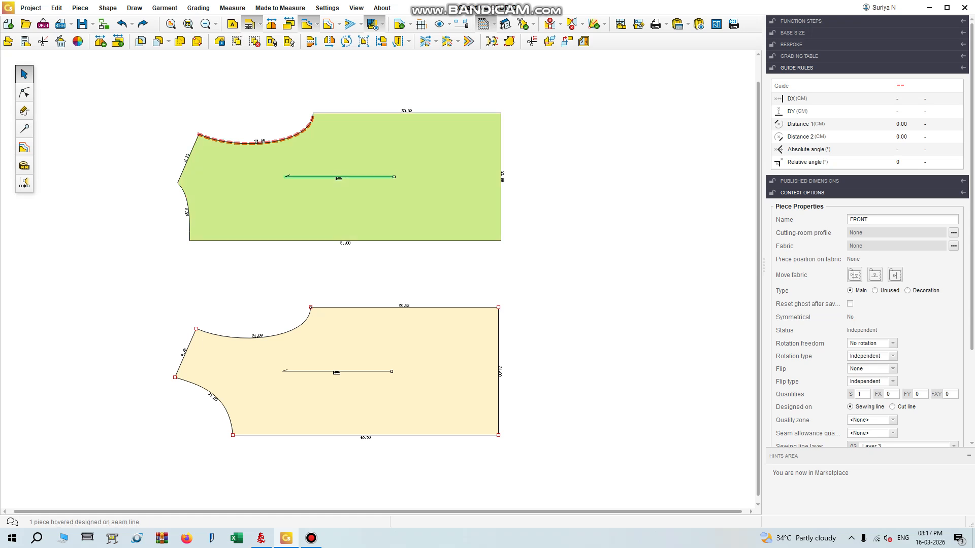
# - Show the seam allowance on the FRONT piece and on the BACK piece
pyautogui.click(339, 177)
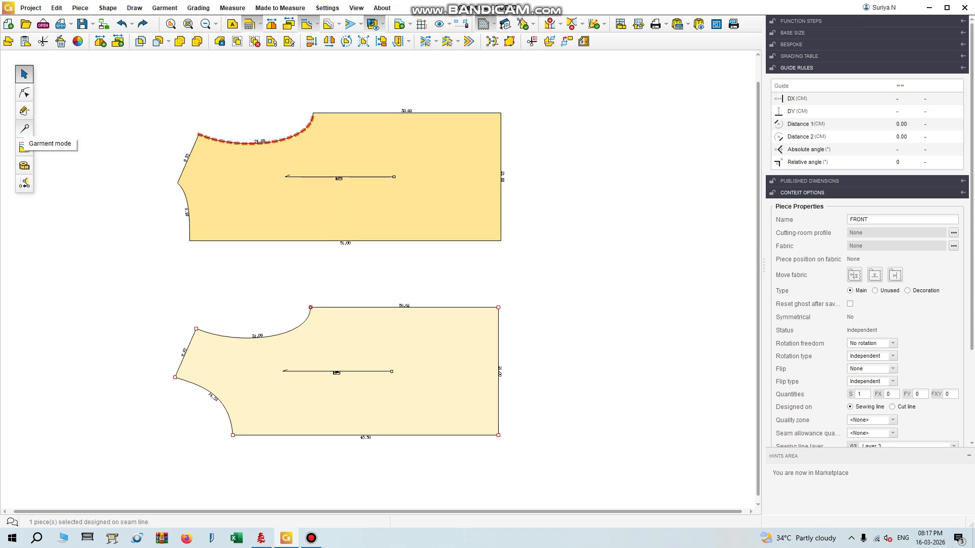
pyautogui.click(24, 128)
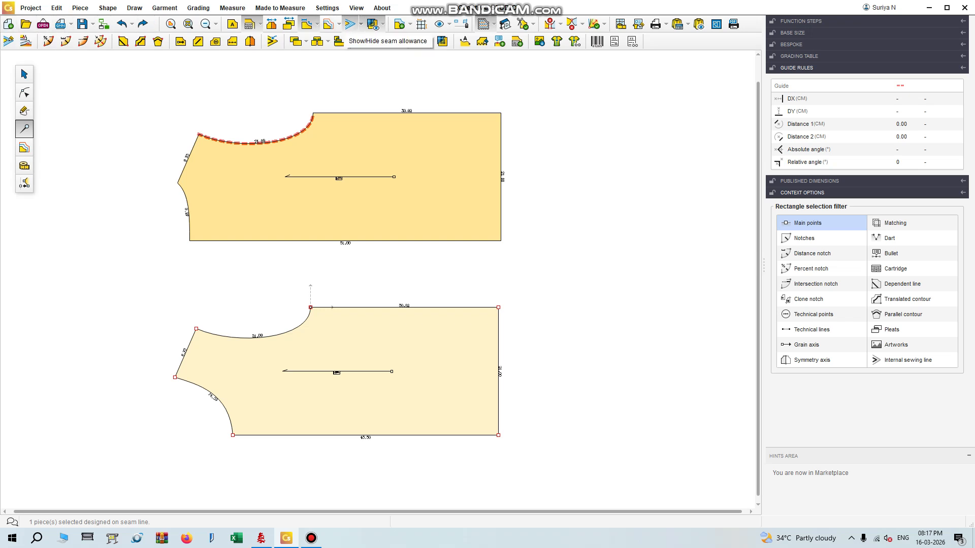
pyautogui.click(339, 41)
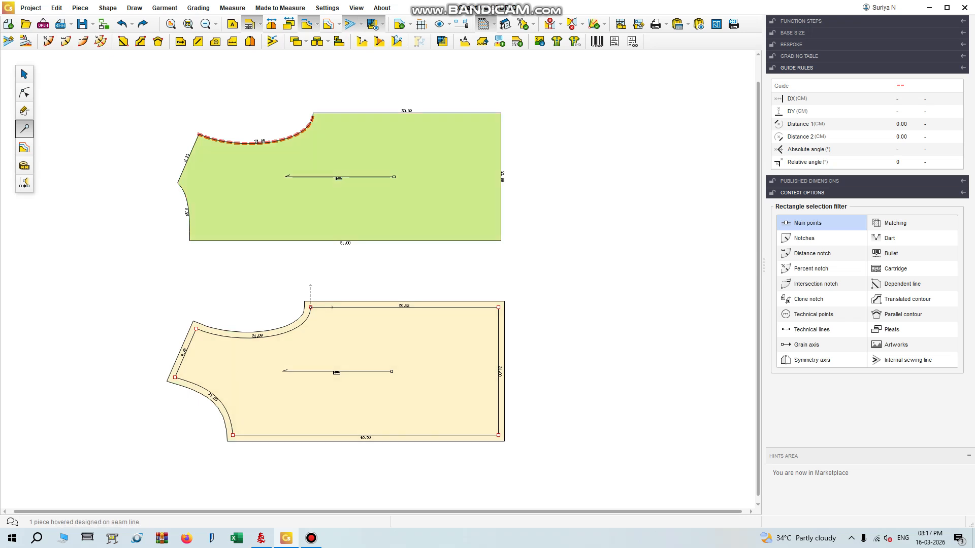
pyautogui.click(276, 157)
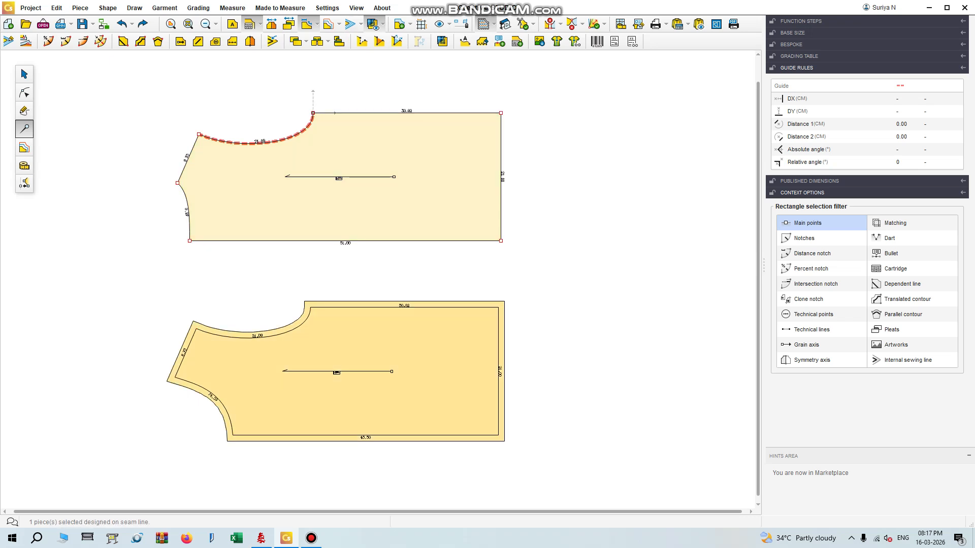
pyautogui.click(350, 24)
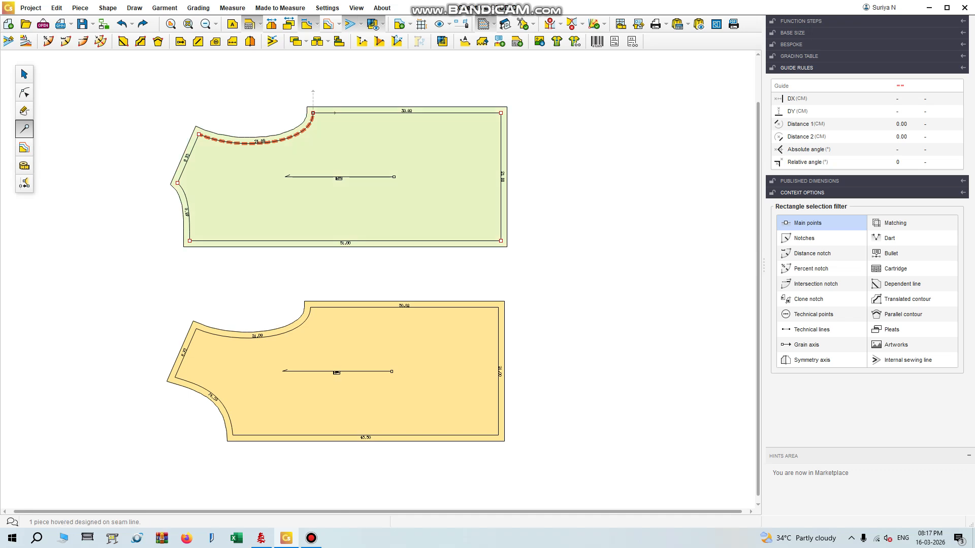
# - Set the plain seam allowance of the BACK piece's long centre edge to 0 cm
pyautogui.scroll(2, 283, 182)
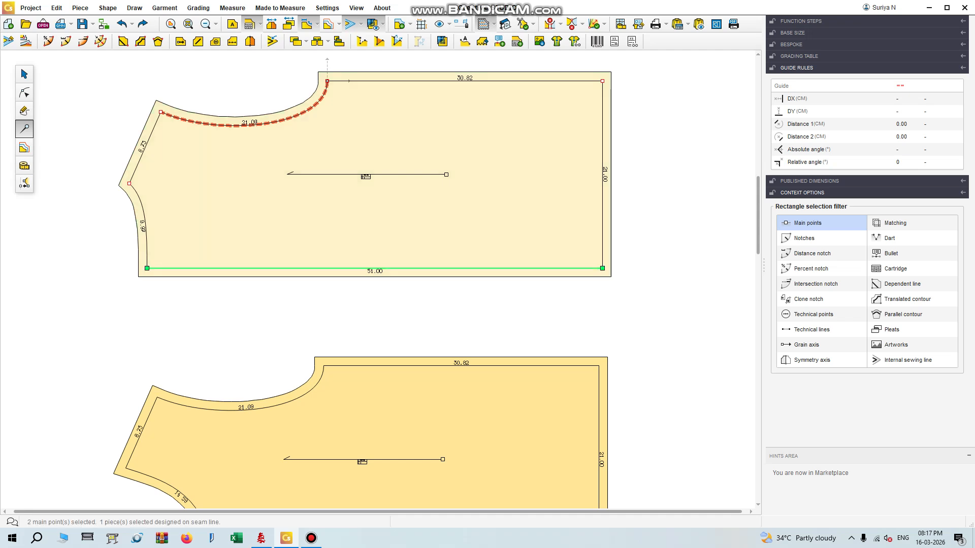
pyautogui.click(8, 41)
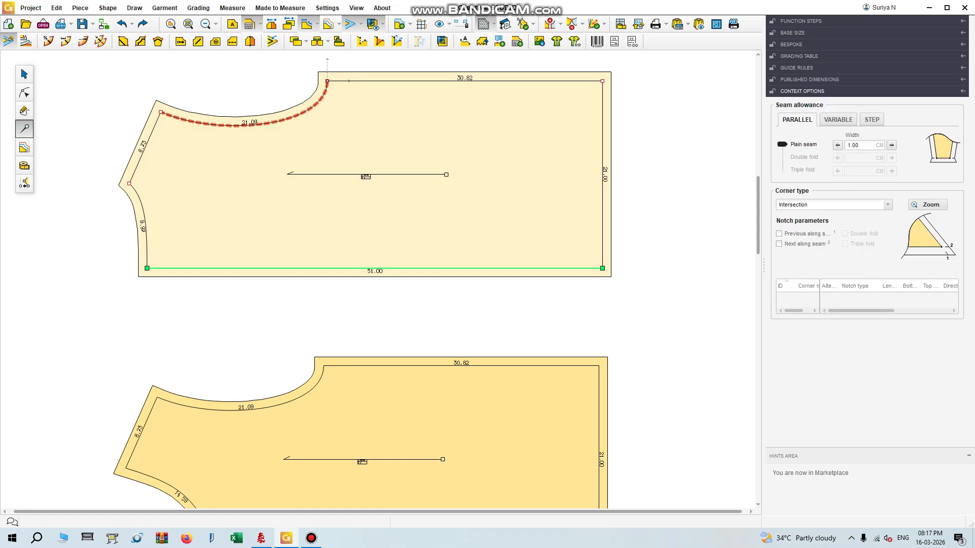
pyautogui.doubleClick(856, 146)
pyautogui.press('Return')
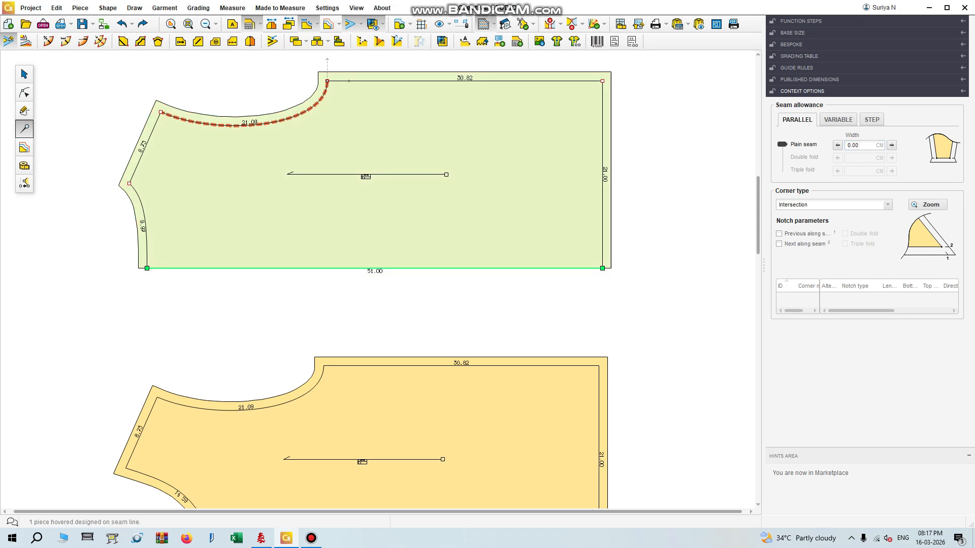
# - Set the plain seam allowance of the FRONT piece's long centre edge to 0 cm
pyautogui.scroll(-2, 515, 199)
pyautogui.scroll(2, 526, 468)
pyautogui.click(438, 325)
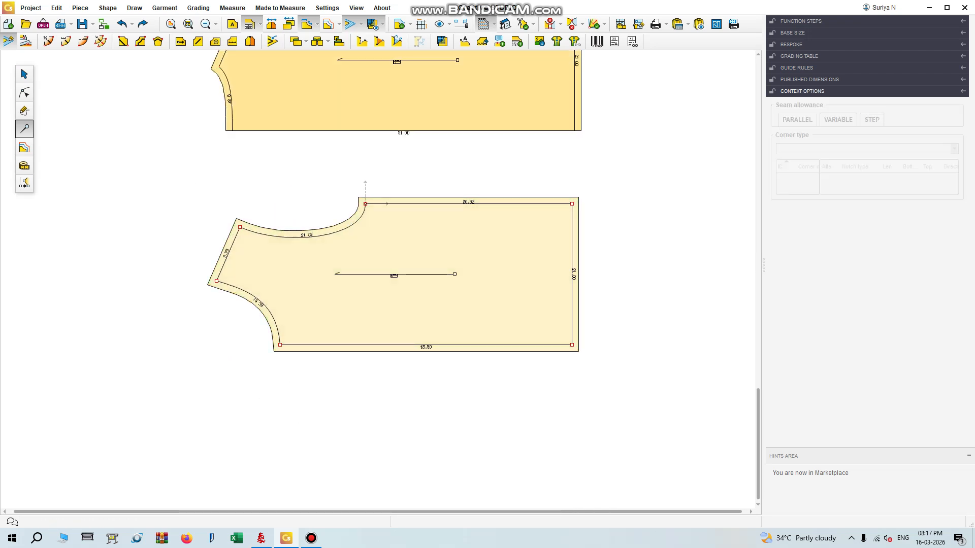
pyautogui.click(438, 346)
pyautogui.doubleClick(856, 145)
pyautogui.press('Return')
pyautogui.scroll(-3, 472, 215)
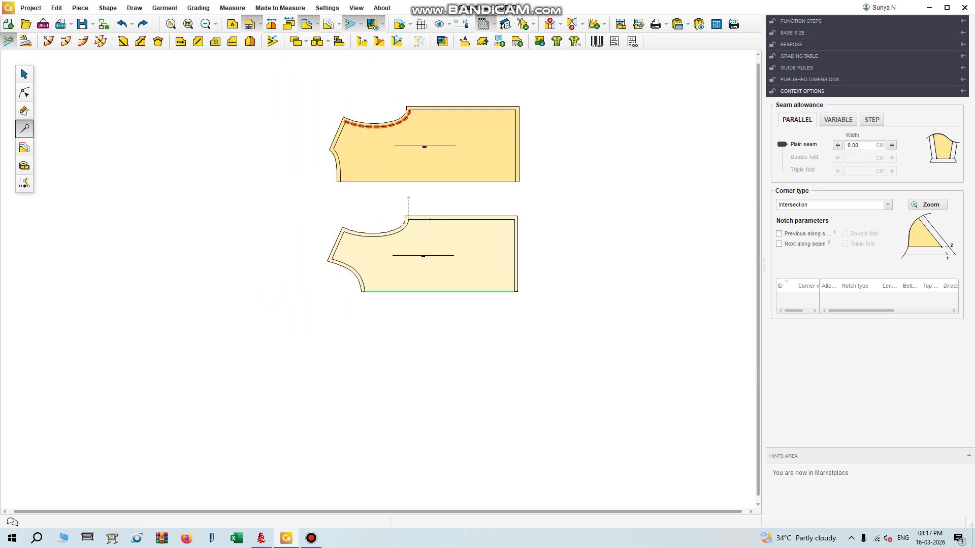
# - Set the plain seam allowance of the BACK piece's straight hem edge to 2 cm
pyautogui.scroll(3, 472, 215)
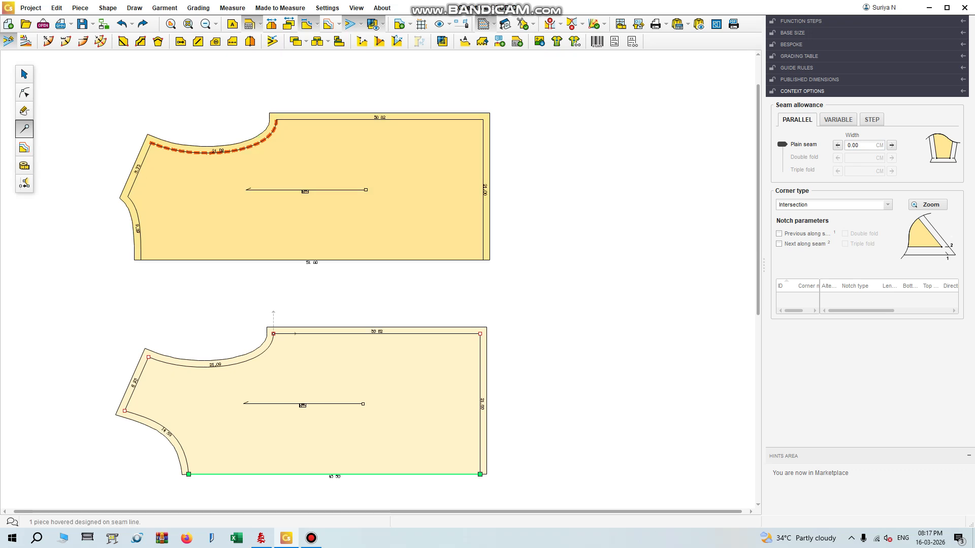
pyautogui.click(460, 177)
pyautogui.scroll(4, 488, 165)
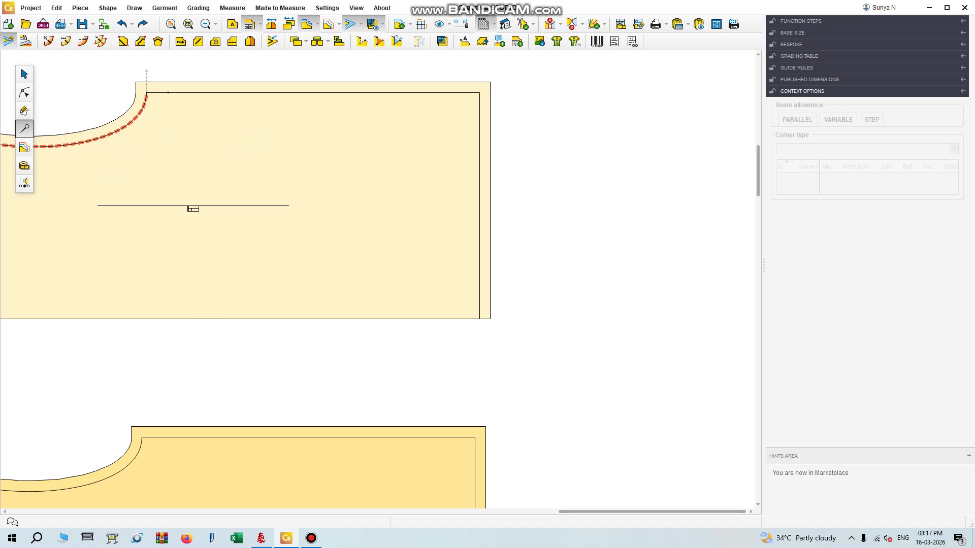
pyautogui.click(480, 173)
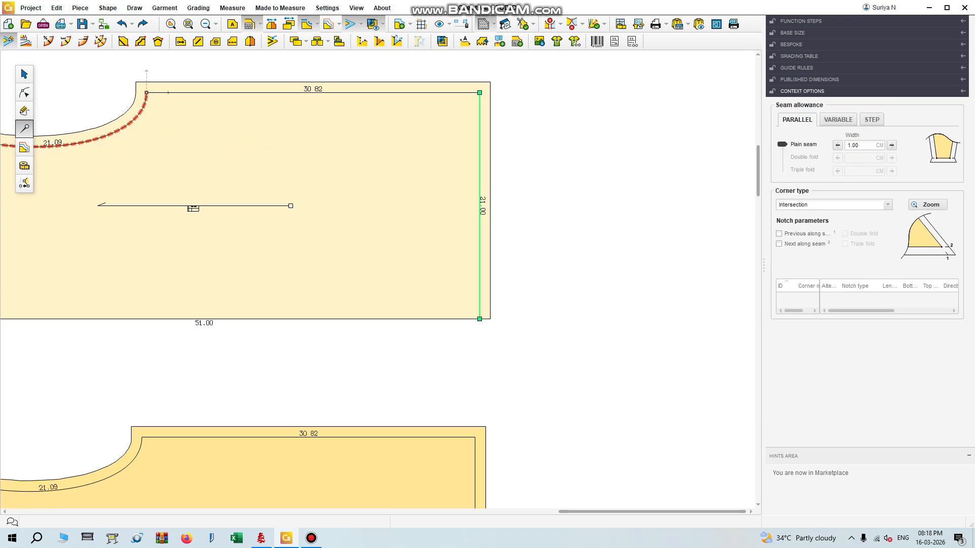
pyautogui.write('2')
pyautogui.press('Return')
# - Set the plain seam allowance of the FRONT piece's straight hem edge to 2 cm
pyautogui.scroll(-5, 488, 180)
pyautogui.scroll(1, 465, 333)
pyautogui.click(457, 386)
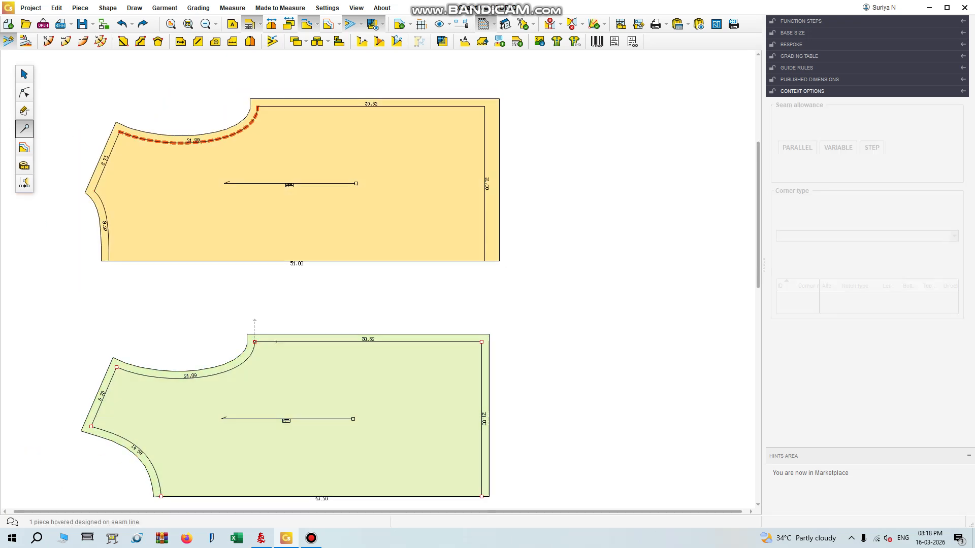
pyautogui.click(482, 396)
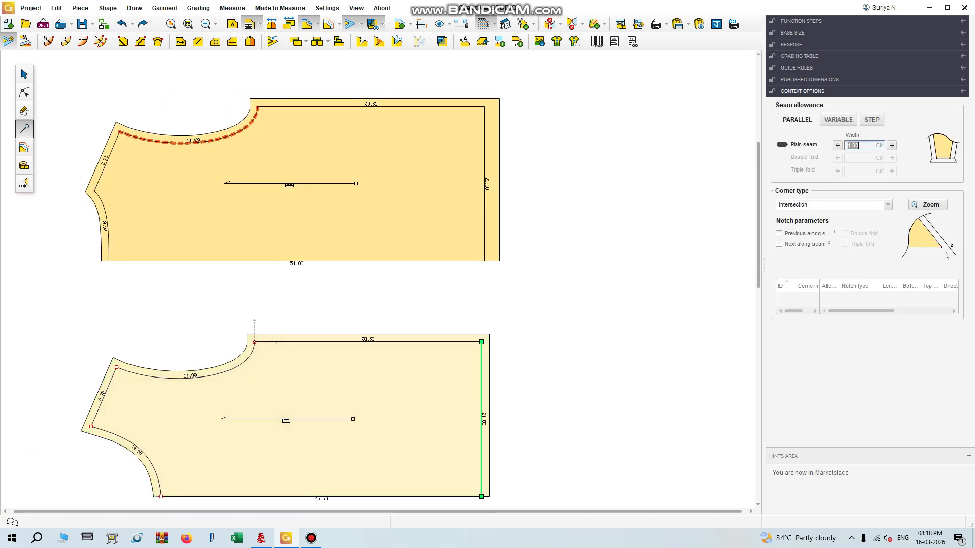
pyautogui.press('Return')
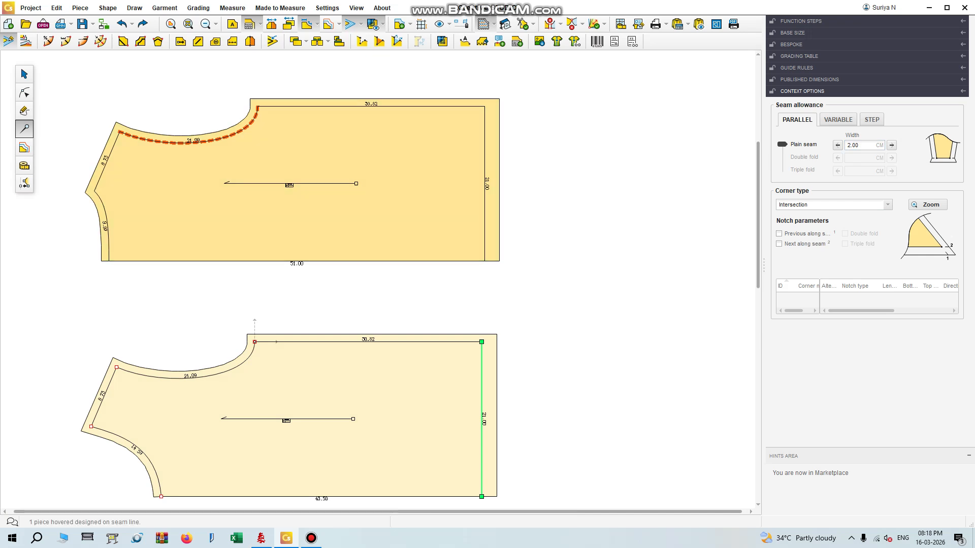
# - Create a symmetry axis along the BACK piece's long centre edge
pyautogui.scroll(-2, 457, 143)
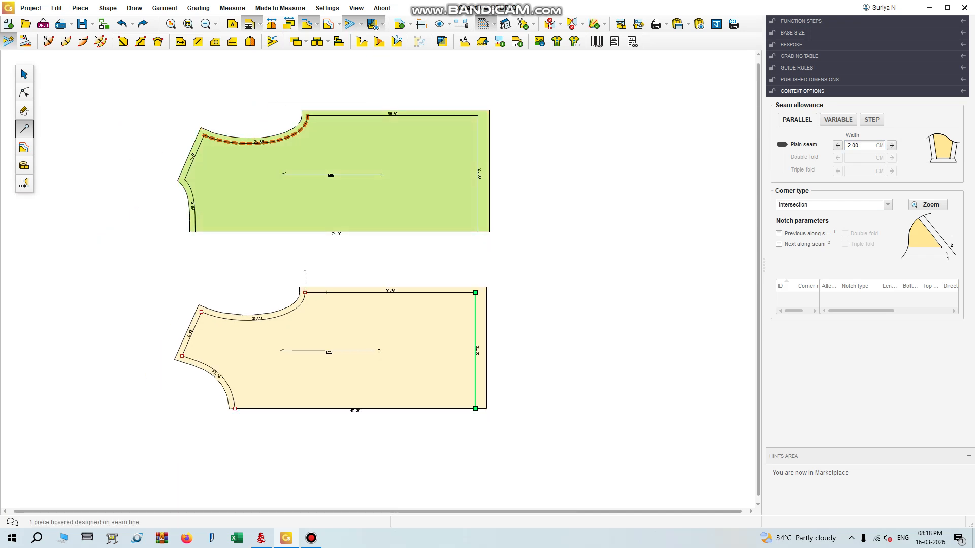
pyautogui.click(336, 203)
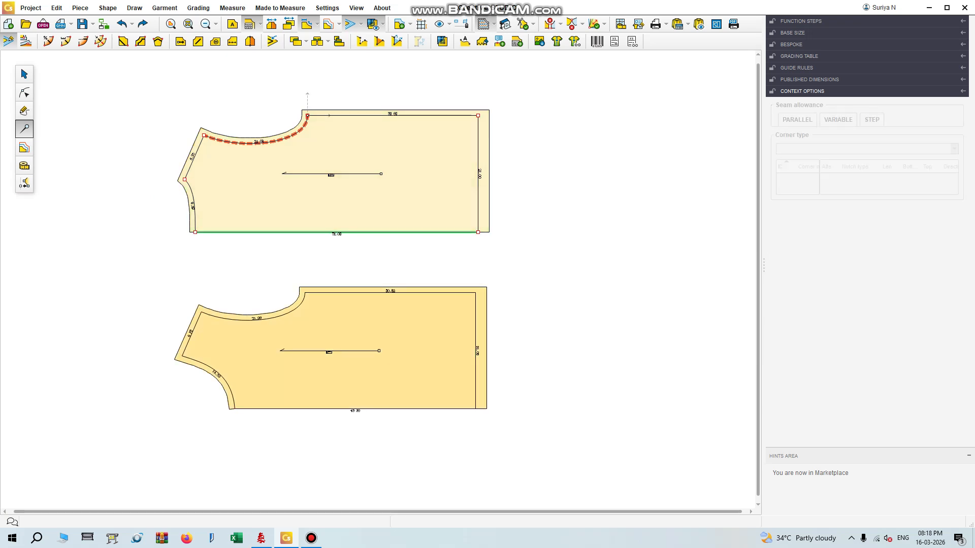
pyautogui.click(335, 232)
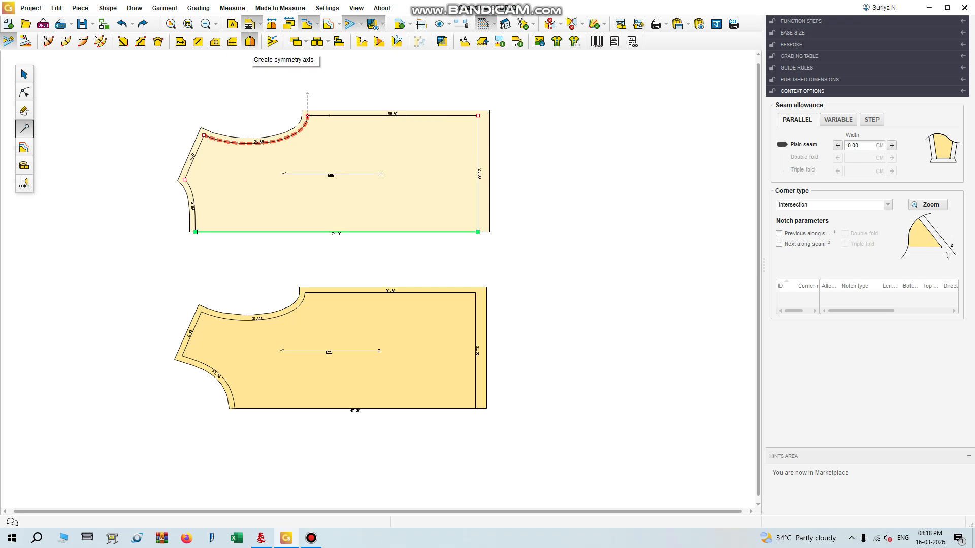
pyautogui.click(250, 41)
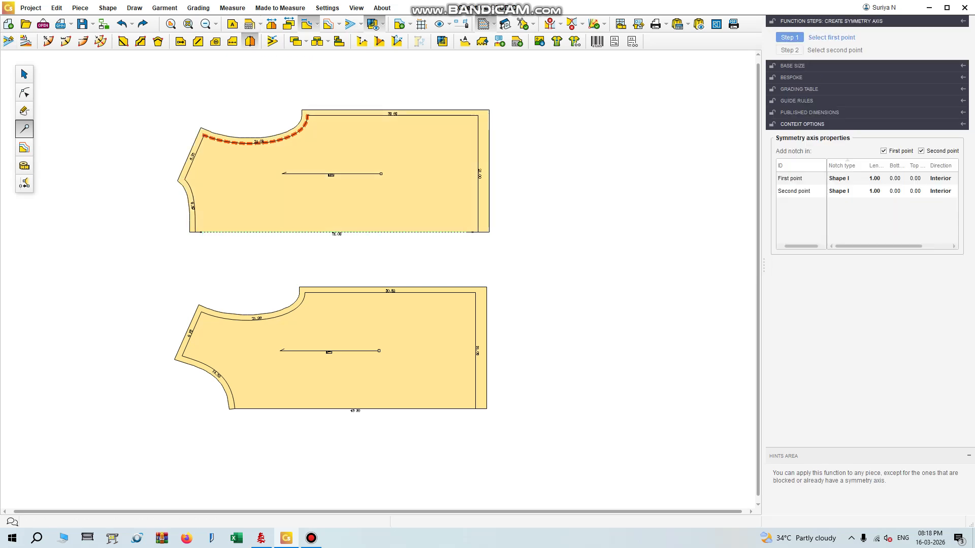
# - Create a symmetry axis along the FRONT piece's long centre edge and leave the command
pyautogui.scroll(2, 230, 213)
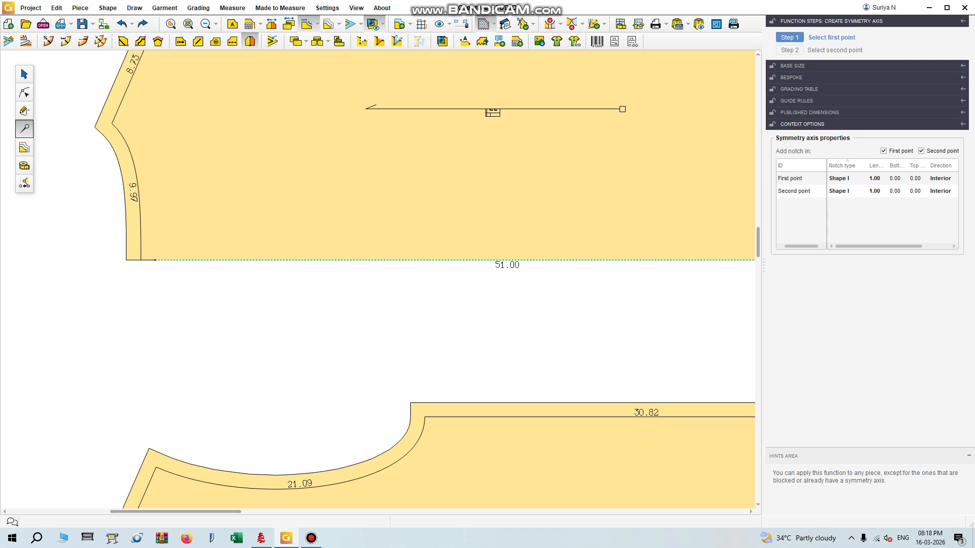
pyautogui.scroll(-7, 264, 217)
pyautogui.scroll(2, 314, 406)
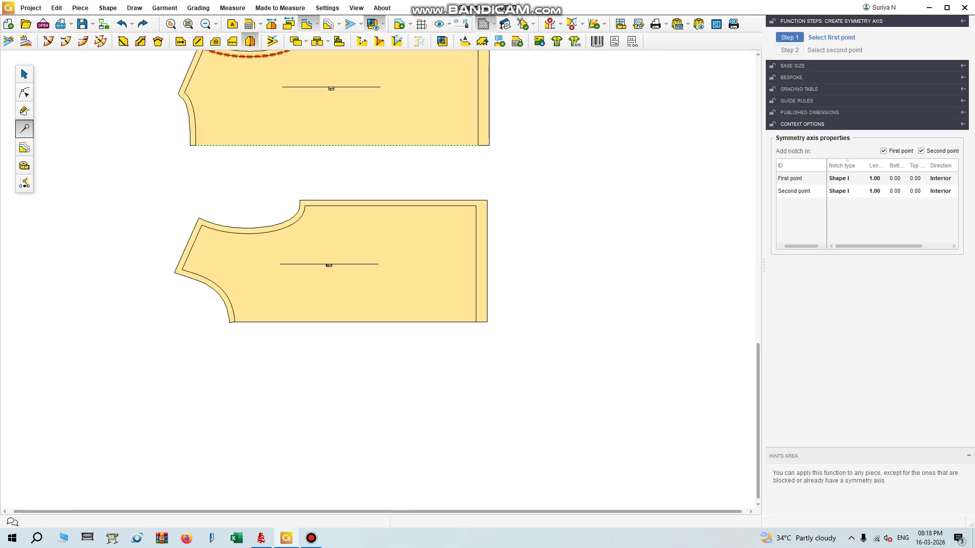
pyautogui.click(365, 322)
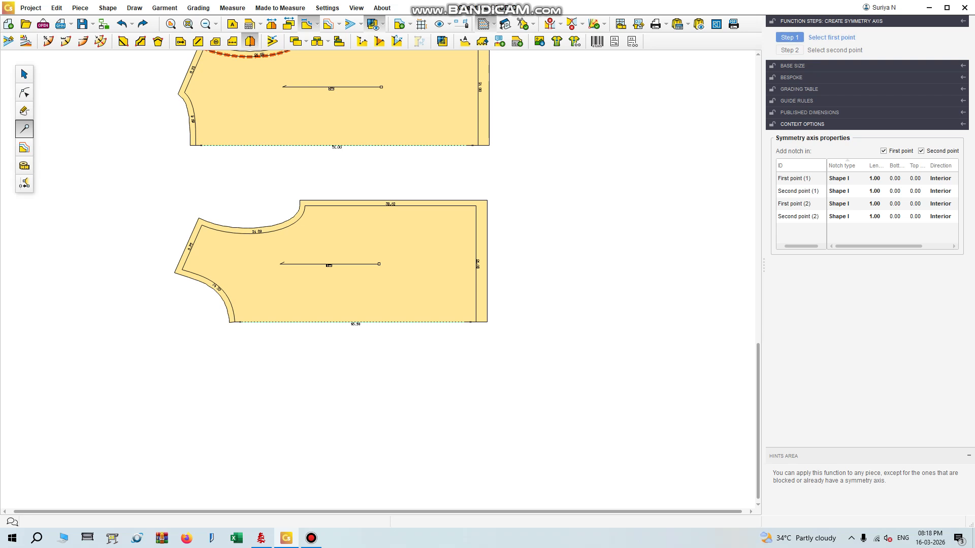
pyautogui.scroll(-6, 373, 331)
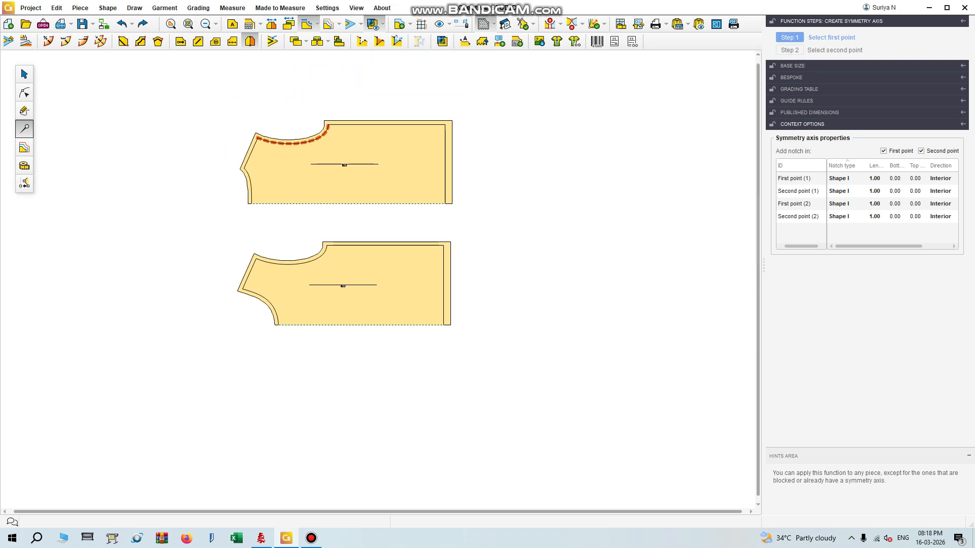
pyautogui.press('Escape')
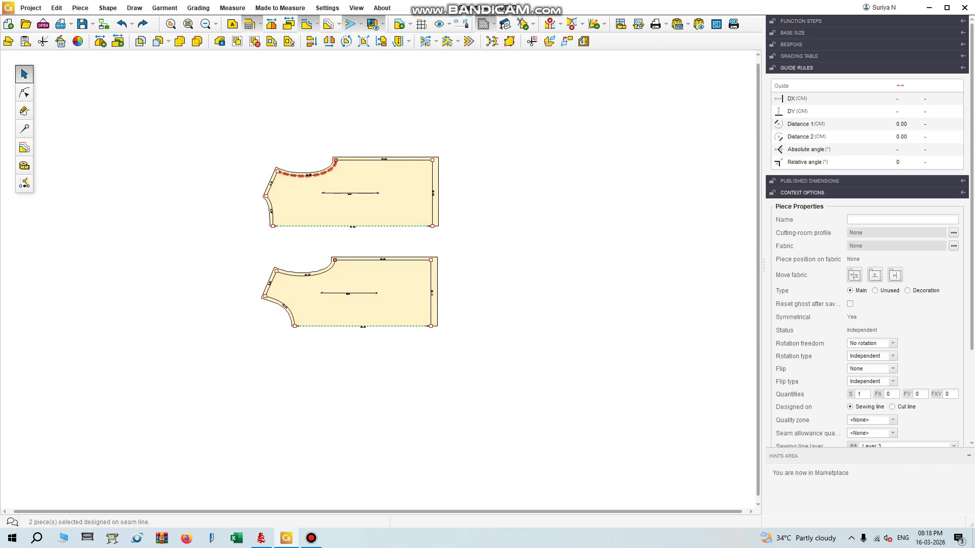
pyautogui.press('Escape')
# - Show the symmetrical halves of the BACK and FRONT pieces and arrange the full BACK directly above the full FRONT
pyautogui.moveTo(350, 203); pyautogui.dragTo(478, 169)
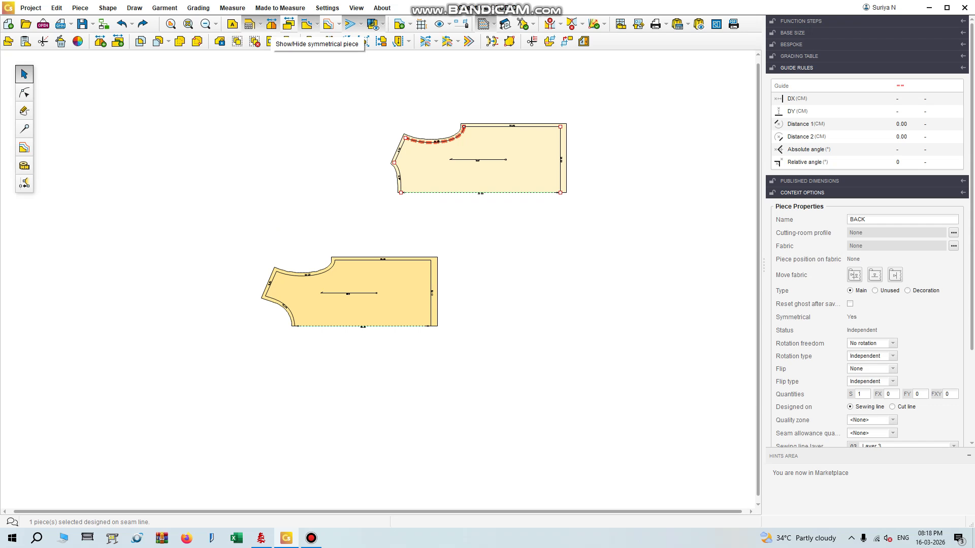
pyautogui.click(272, 41)
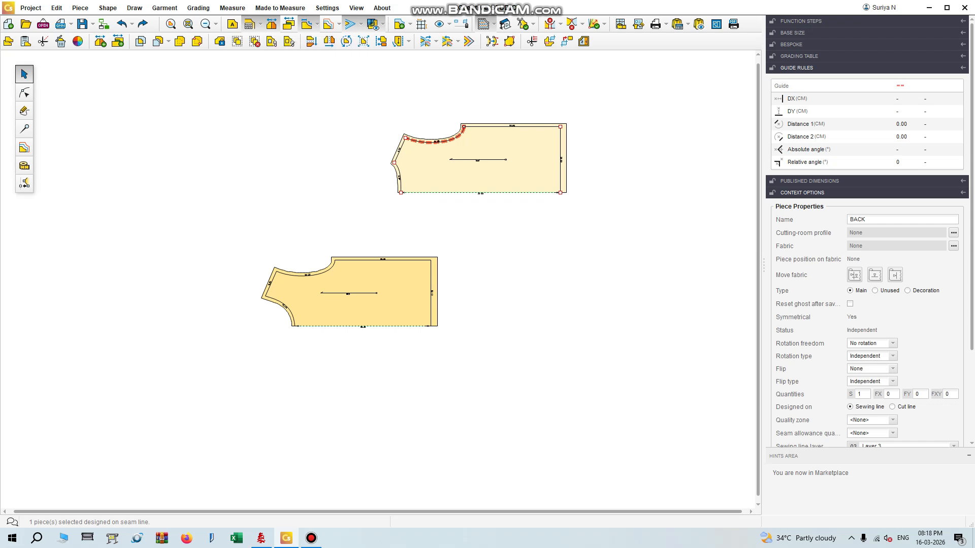
pyautogui.moveTo(355, 305); pyautogui.dragTo(354, 248)
pyautogui.click(272, 41)
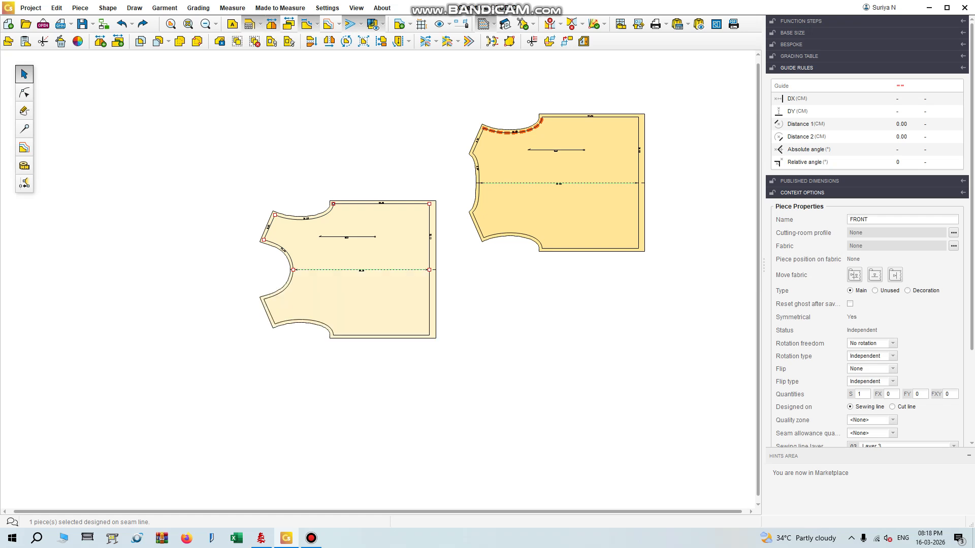
pyautogui.moveTo(355, 284); pyautogui.dragTo(258, 303)
pyautogui.moveTo(564, 211); pyautogui.dragTo(265, 168)
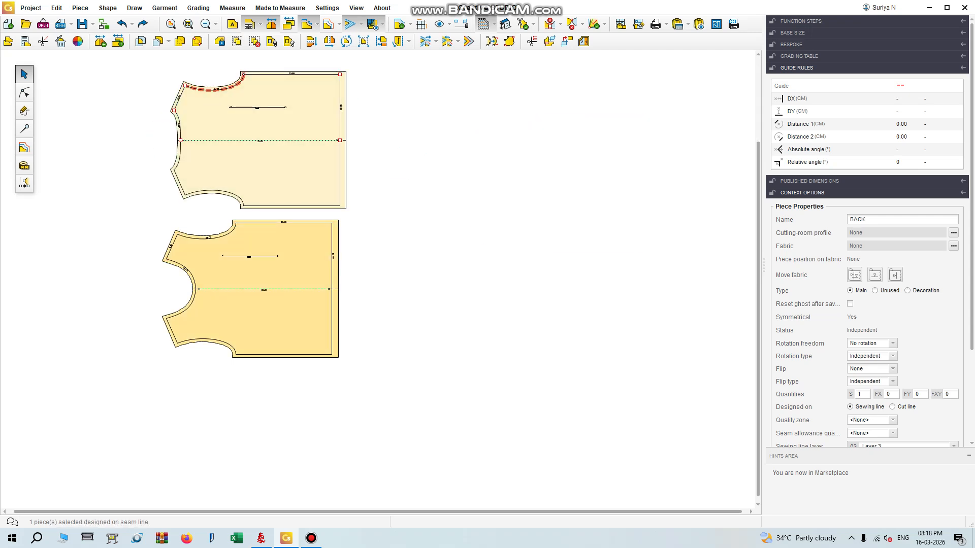
# - Draw a diagonal rectangle about 59.5 cm wide and 42.4 cm high in the empty space beside the pieces and open its width for editing
pyautogui.scroll(-8, 236, 157)
pyautogui.scroll(6, 522, 233)
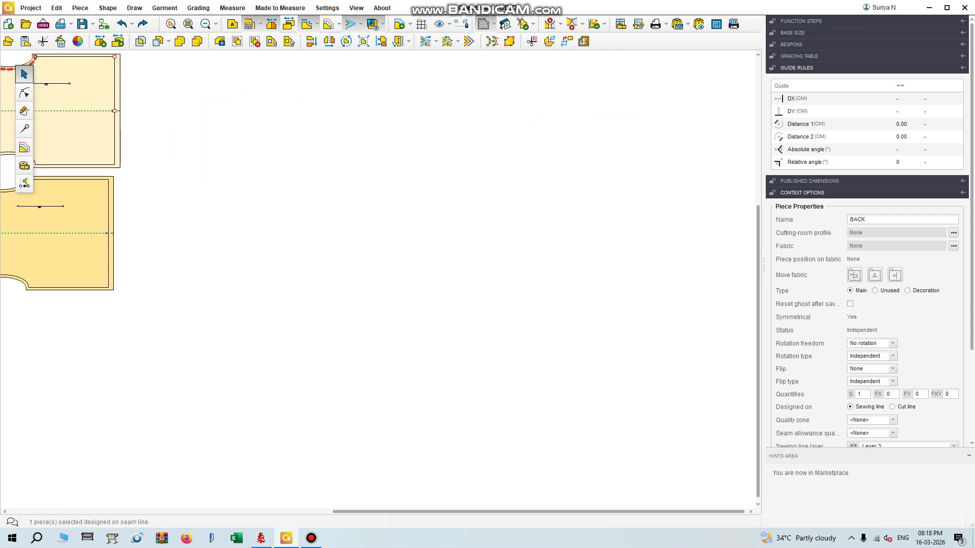
pyautogui.click(24, 110)
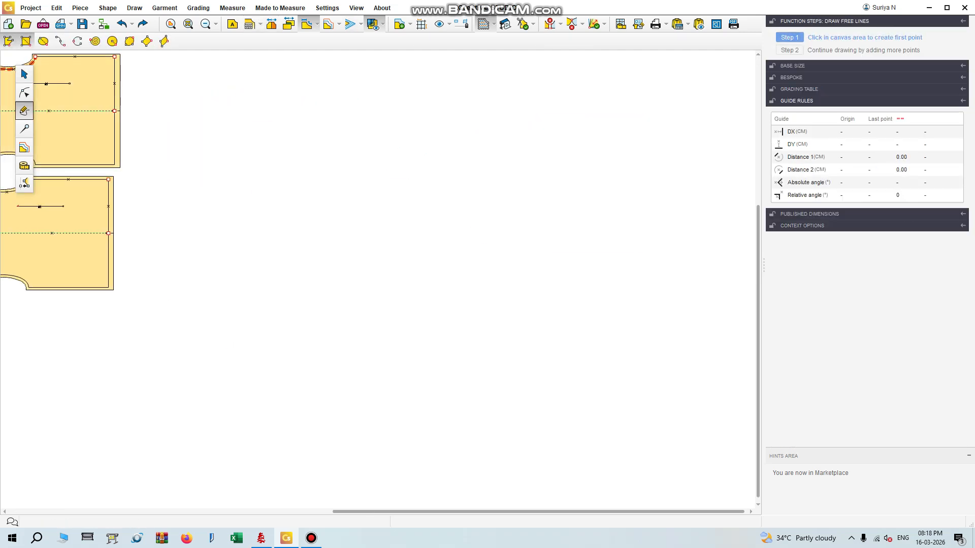
pyautogui.click(26, 41)
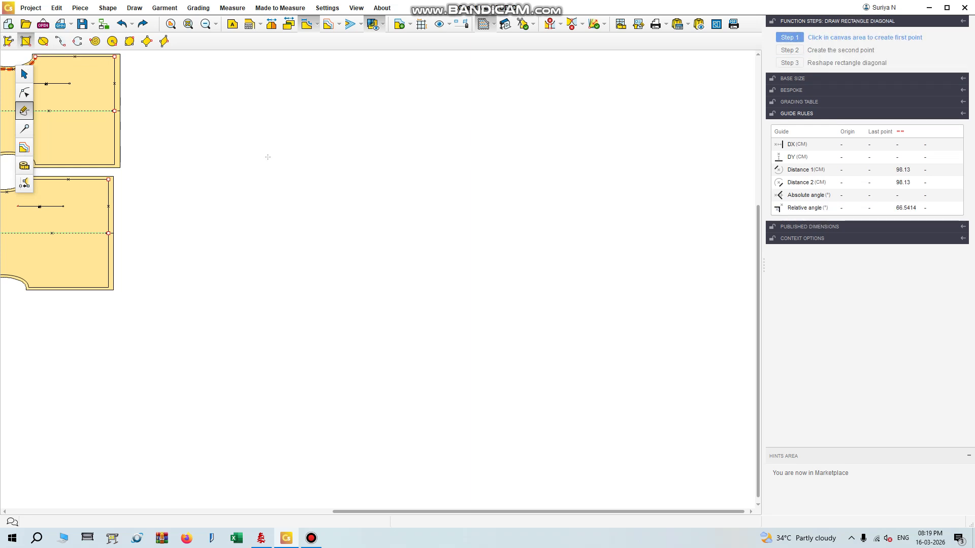
pyautogui.click(253, 150)
pyautogui.click(407, 259)
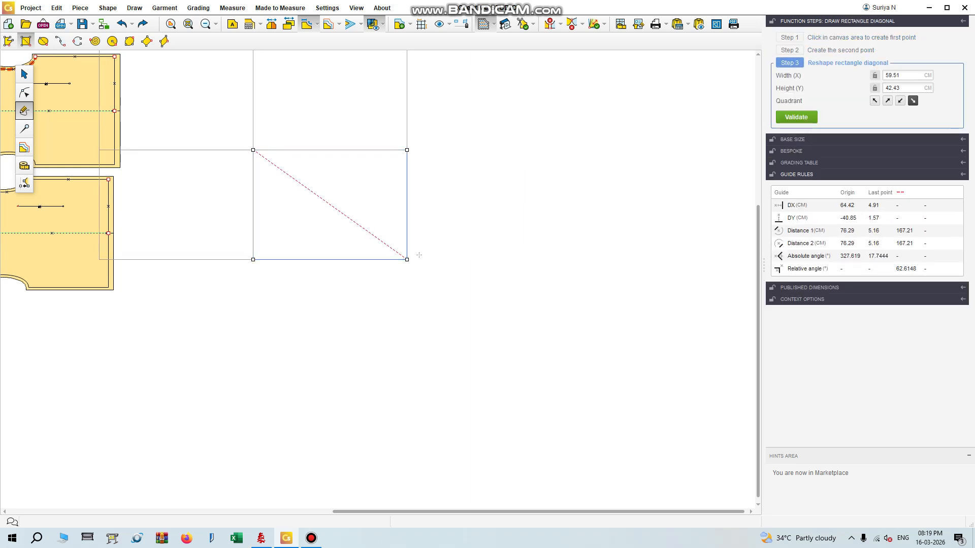
pyautogui.doubleClick(904, 75)
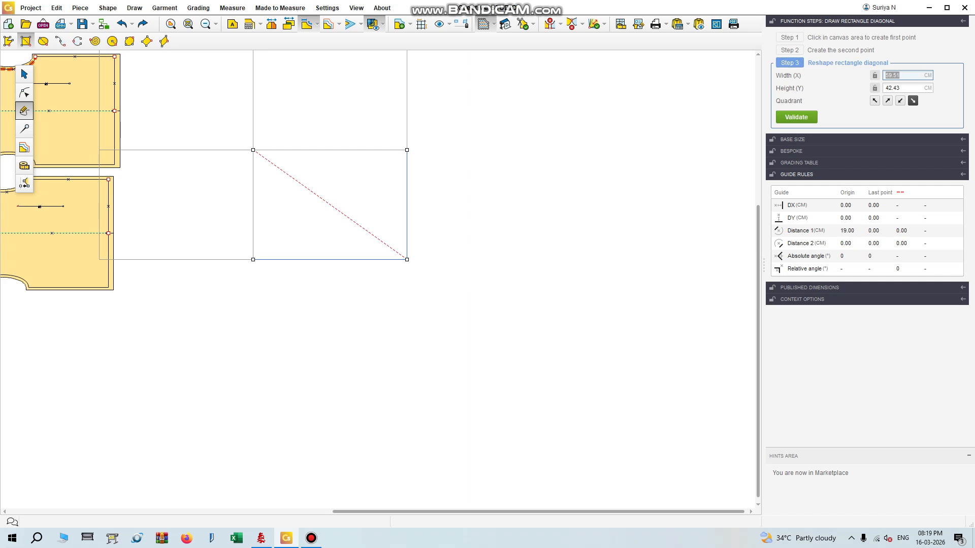
pyautogui.click(311, 538)
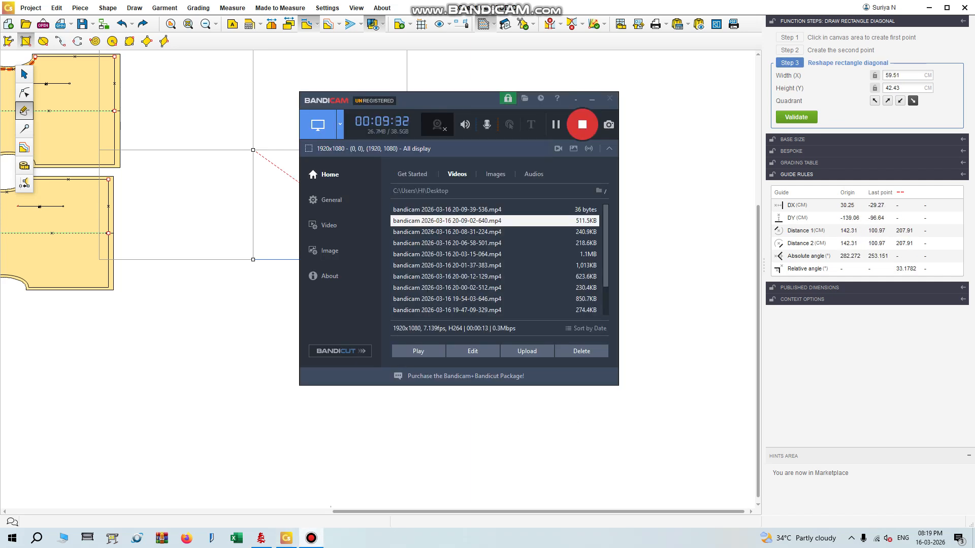